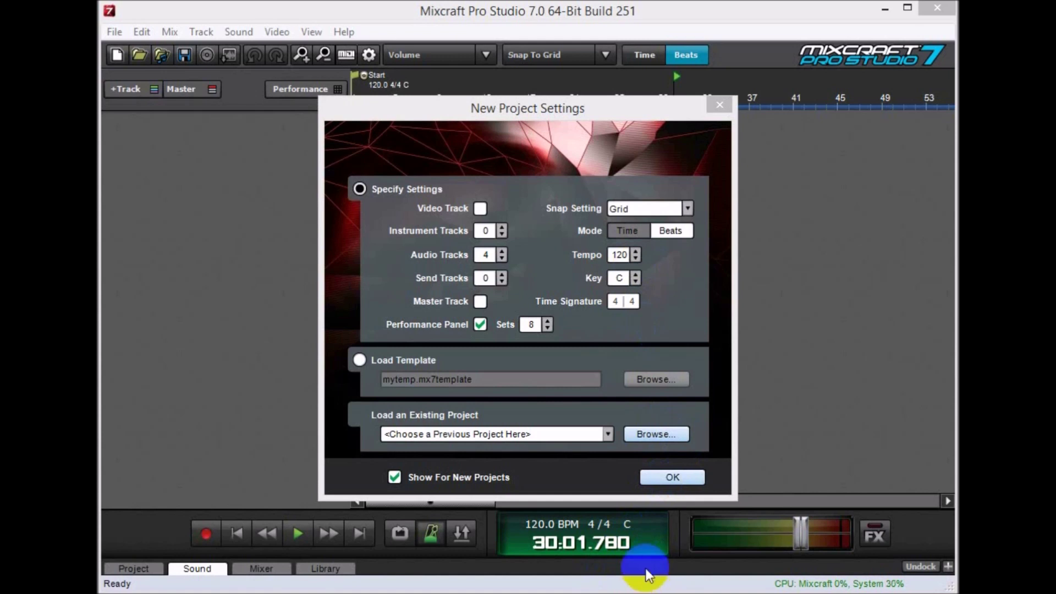
- Create a new project with four audio tracks, hide the Performance grid, and place 02 You Oughta Know on track 2 at measure 2
click(678, 477)
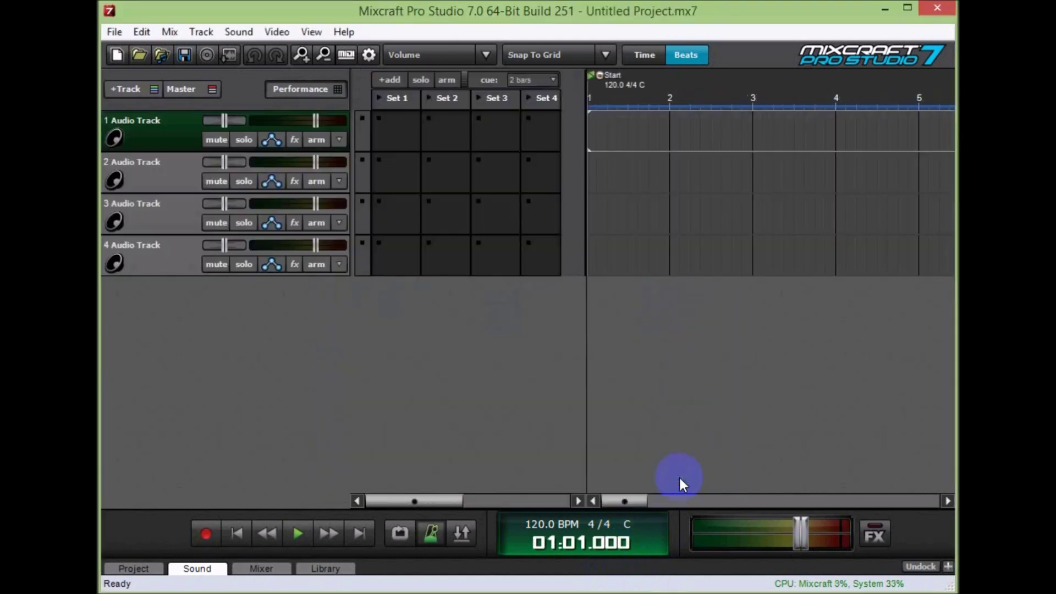
click(312, 89)
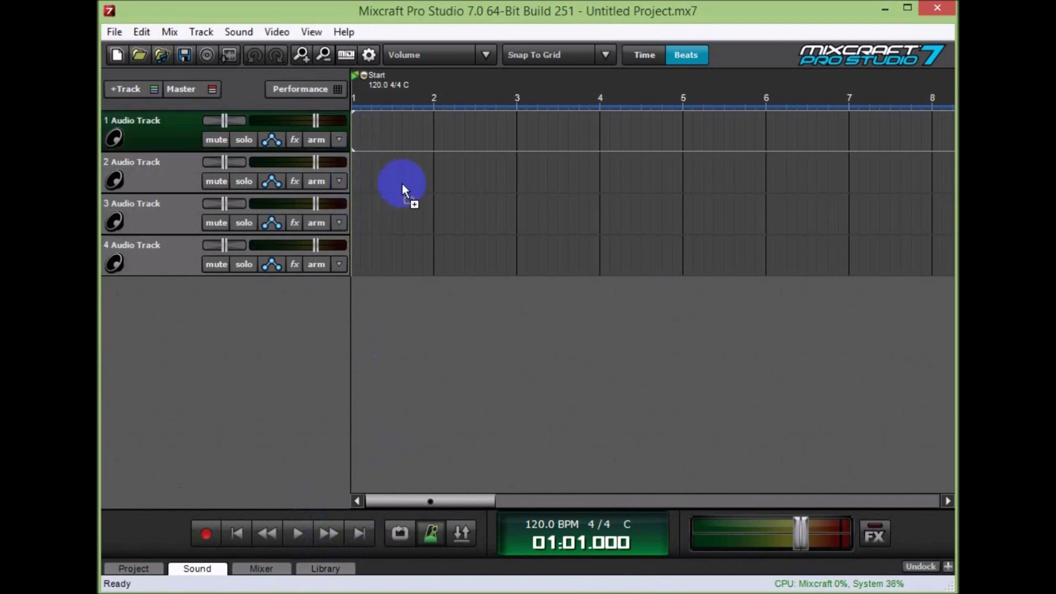
drag(436, 180, 435, 178)
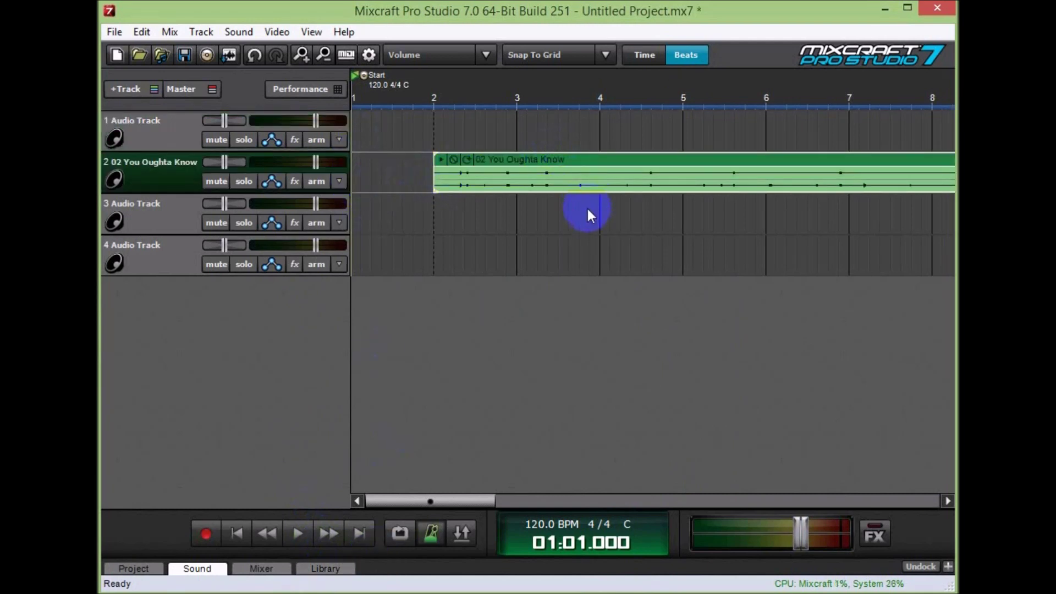
- Play the song from measure 17 to compare its beat with the project grid
scroll(587, 206, down, 3)
click(570, 137)
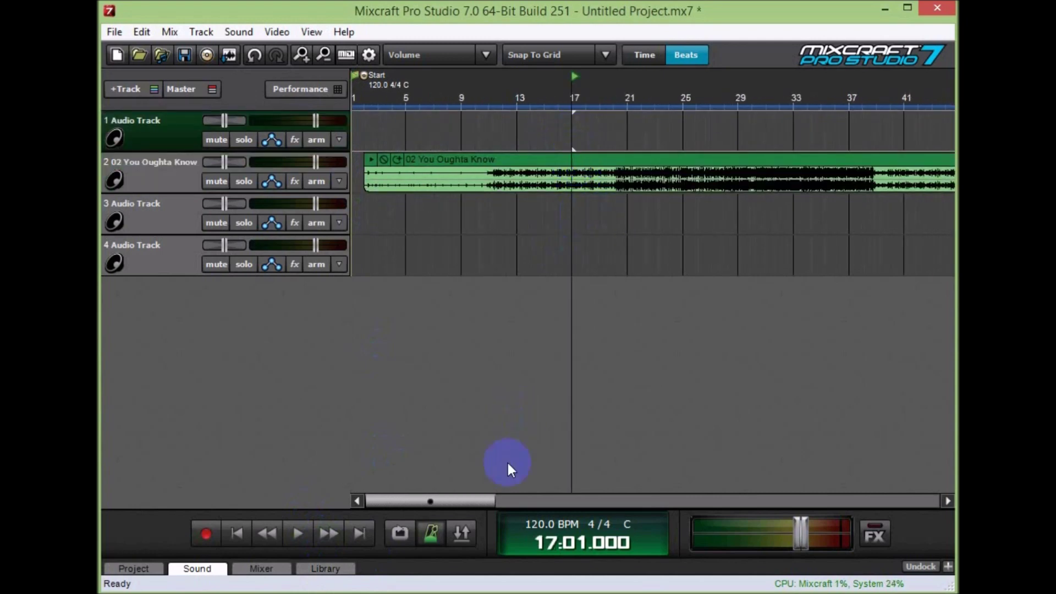
click(297, 534)
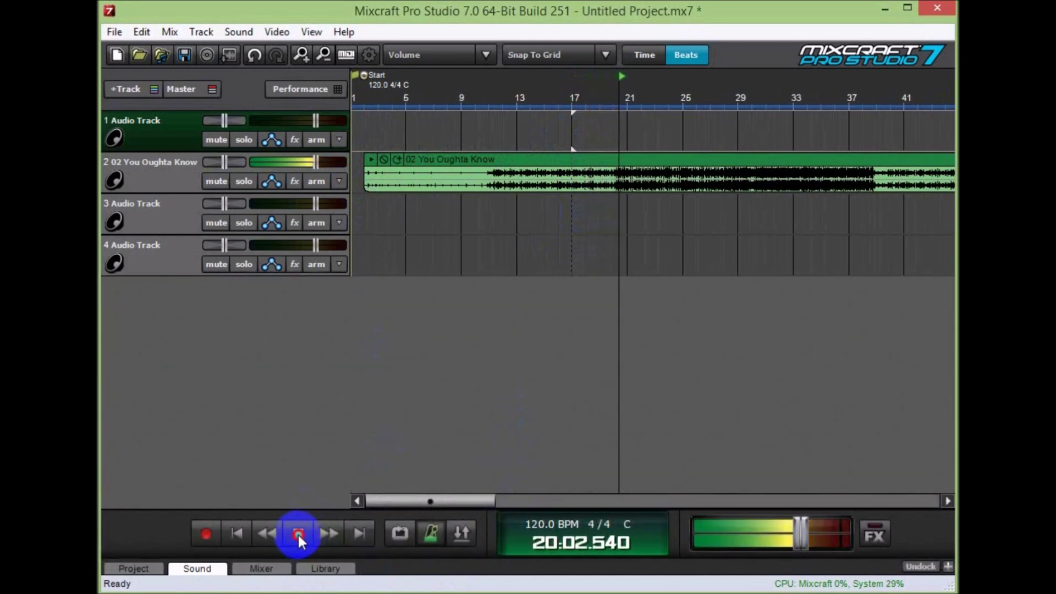
click(298, 533)
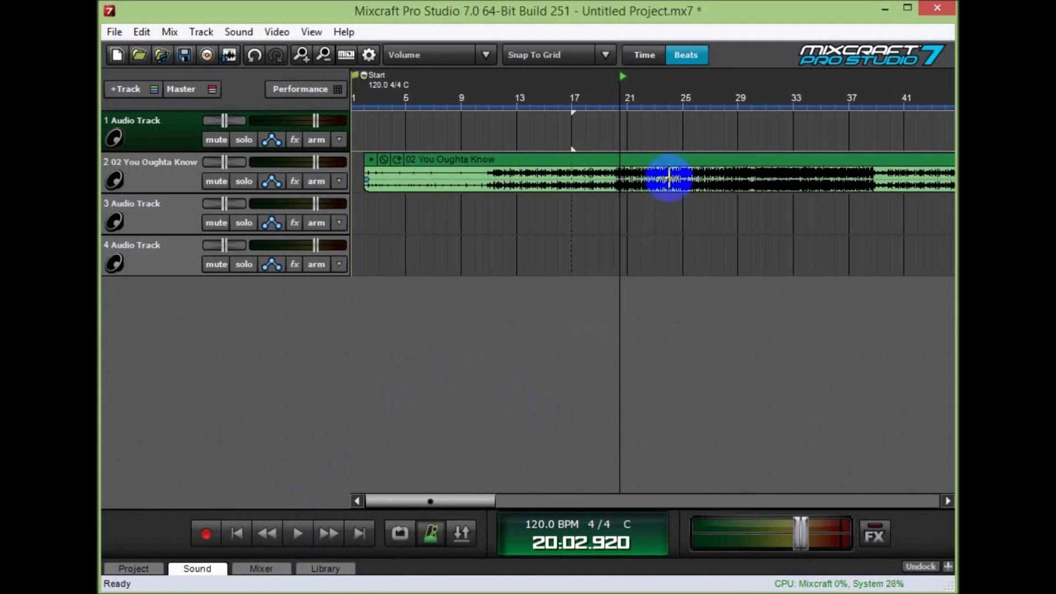
- Autowarp the 02 You Oughta Know clip with the Loose setting in the sound editor and review the warp markers along the song
click(673, 161)
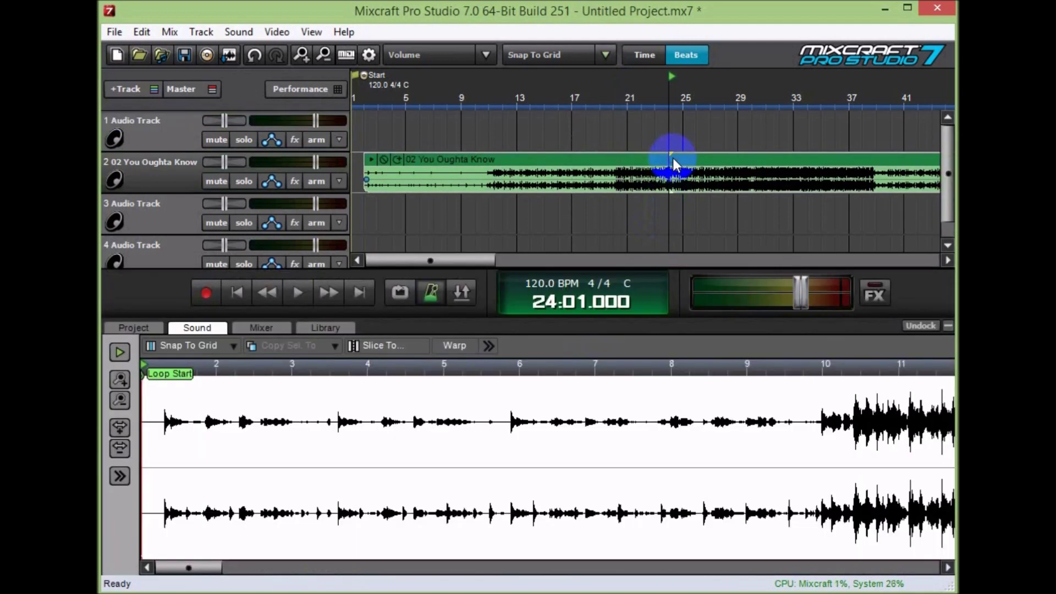
click(467, 341)
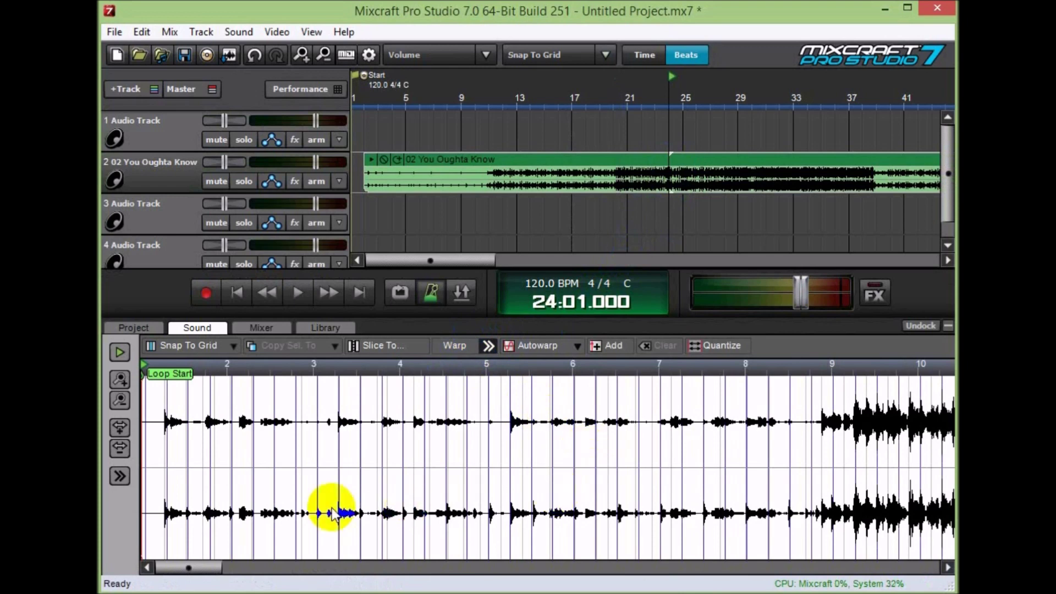
scroll(604, 484, down, 1)
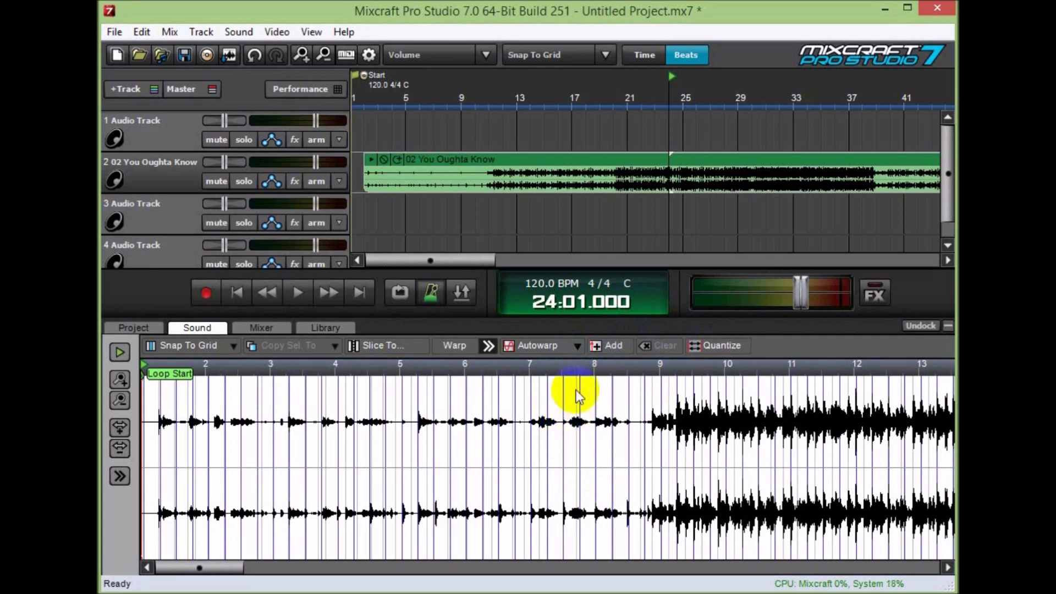
click(576, 346)
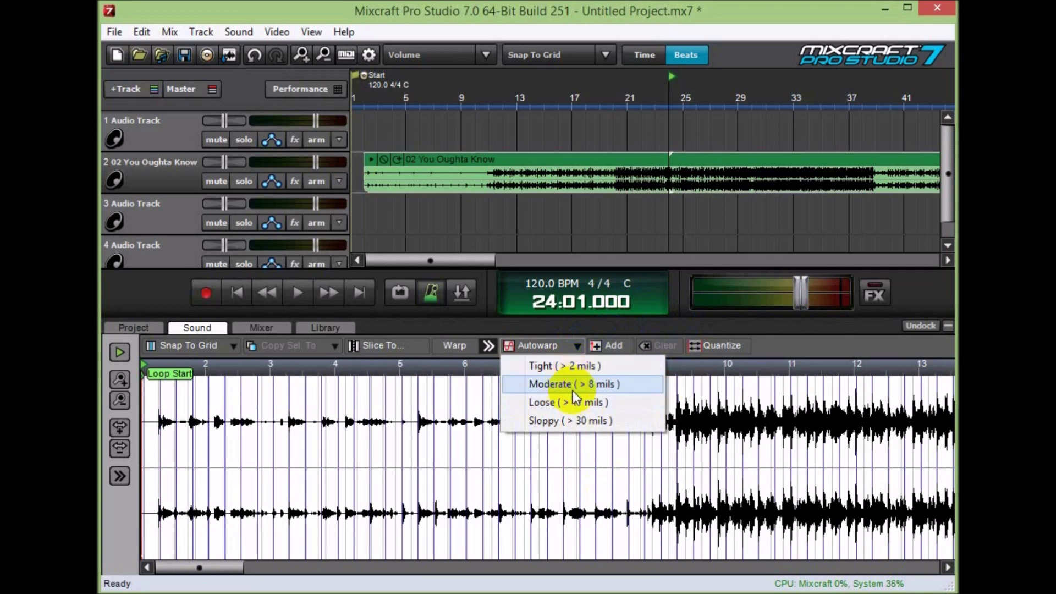
click(619, 403)
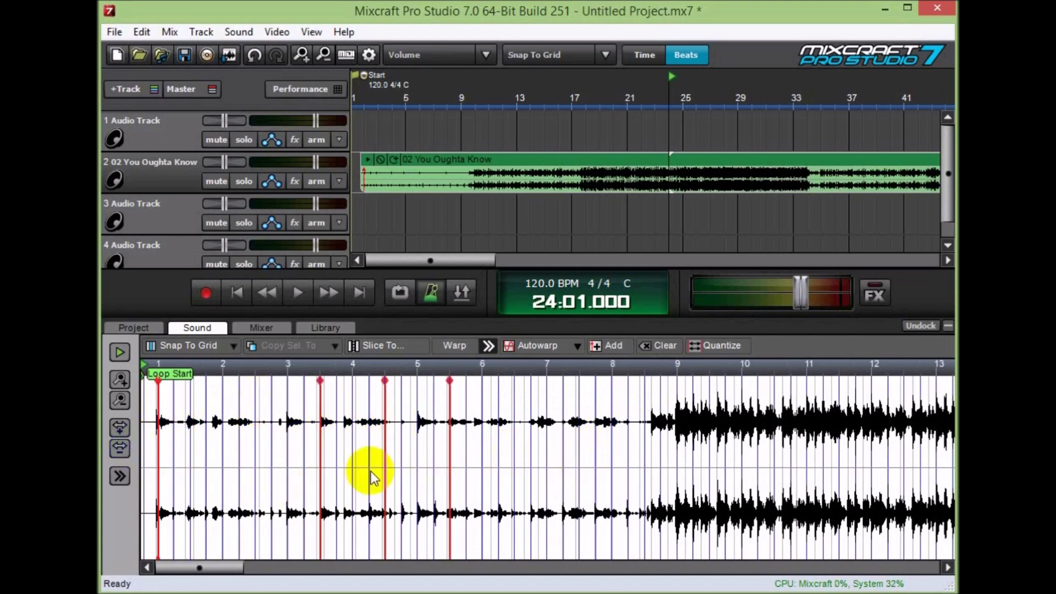
scroll(372, 472, down, 1)
scroll(371, 472, down, 5)
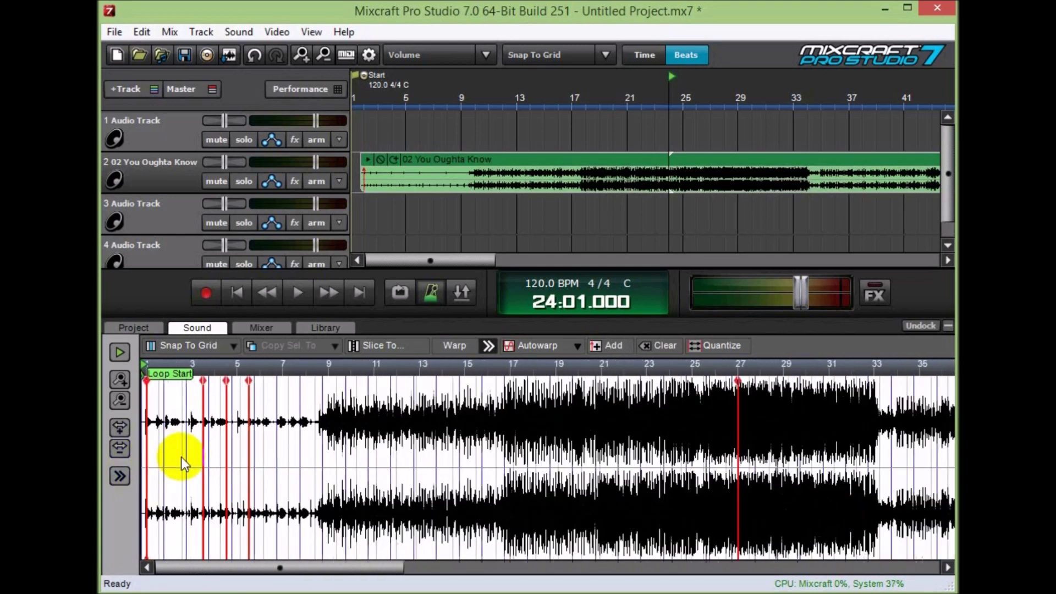
scroll(219, 466, down, 2)
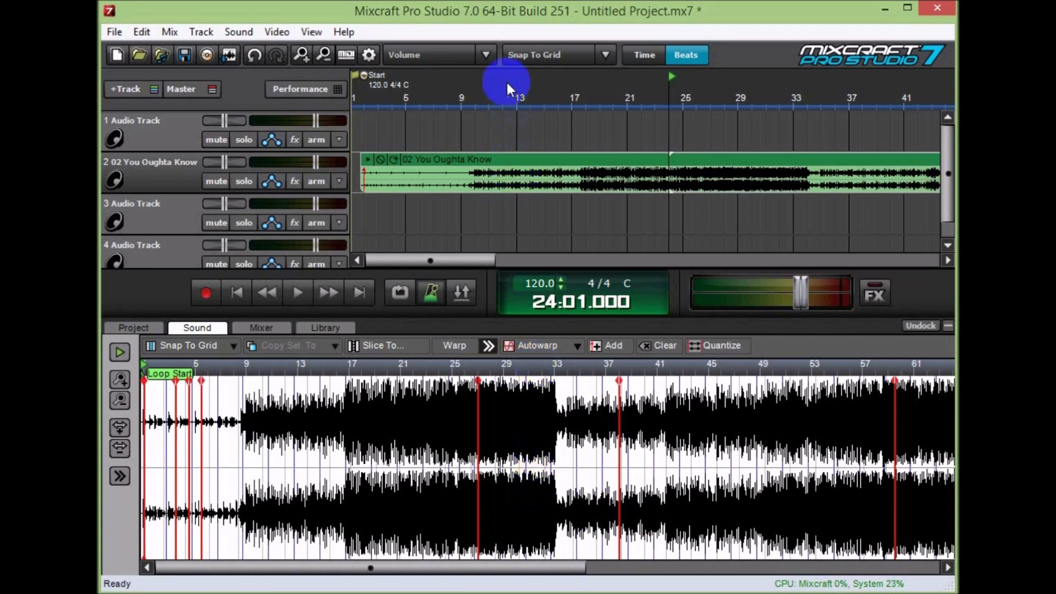
- Shift the song clip so its first warp marker is near measure 6, and play it from measure 13
drag(489, 158, 534, 158)
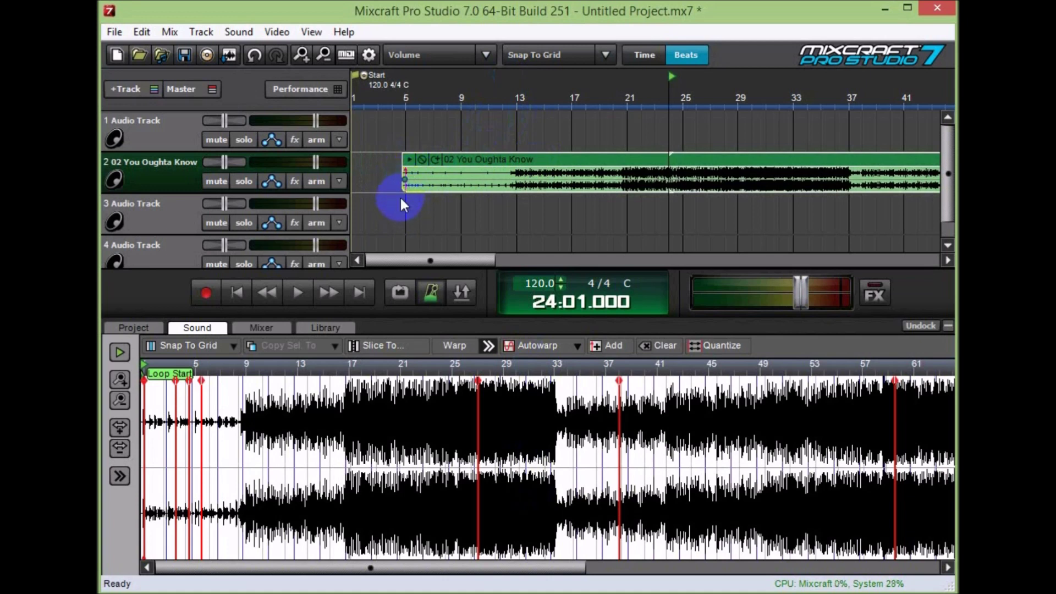
click(511, 88)
click(298, 295)
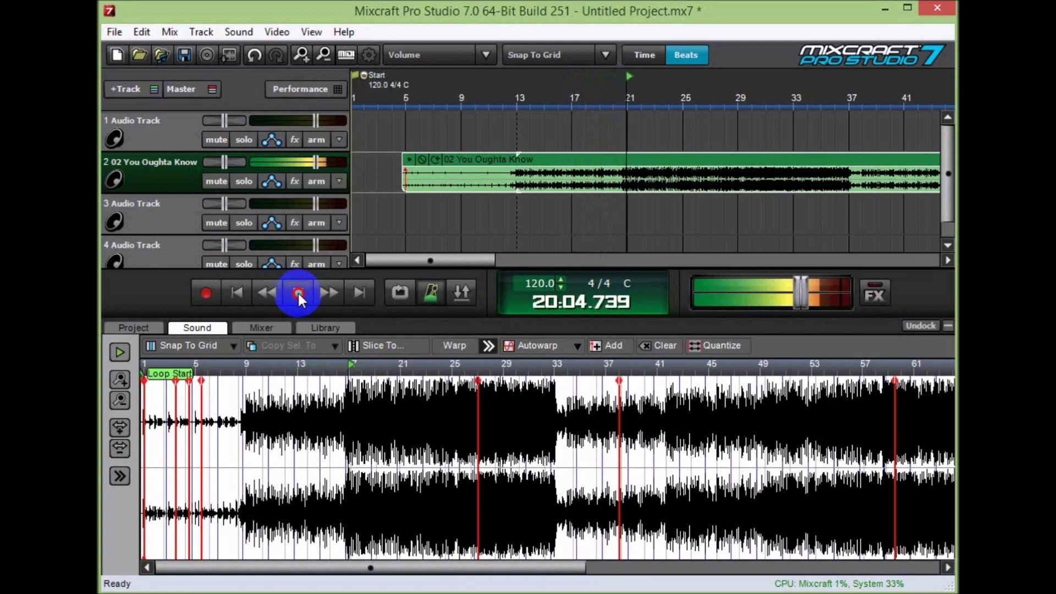
click(298, 292)
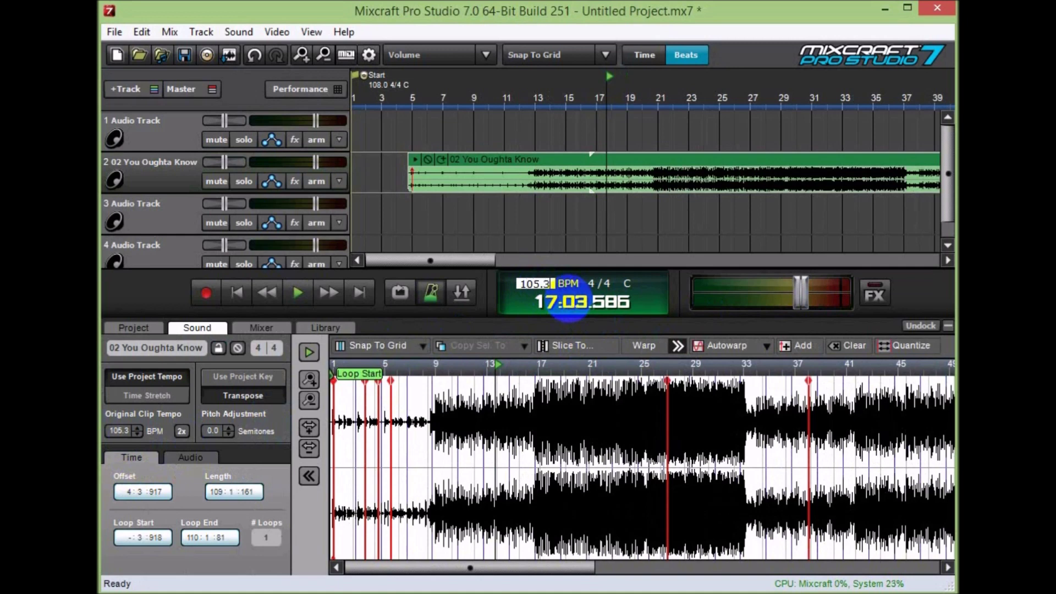
- Set the project tempo to 105.3 BPM and play the song from around measure 20
key(Return)
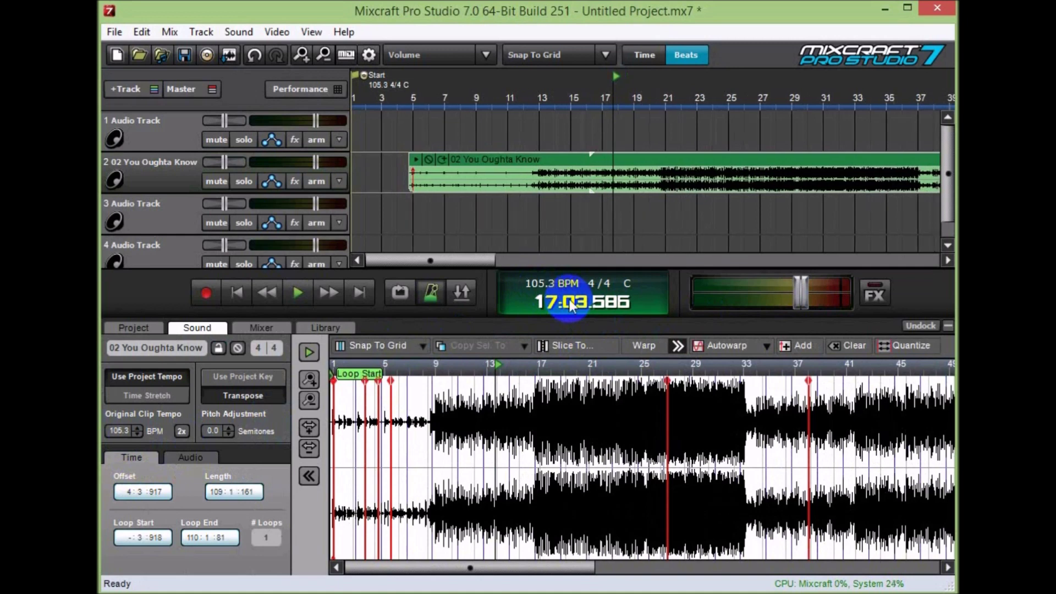
click(650, 102)
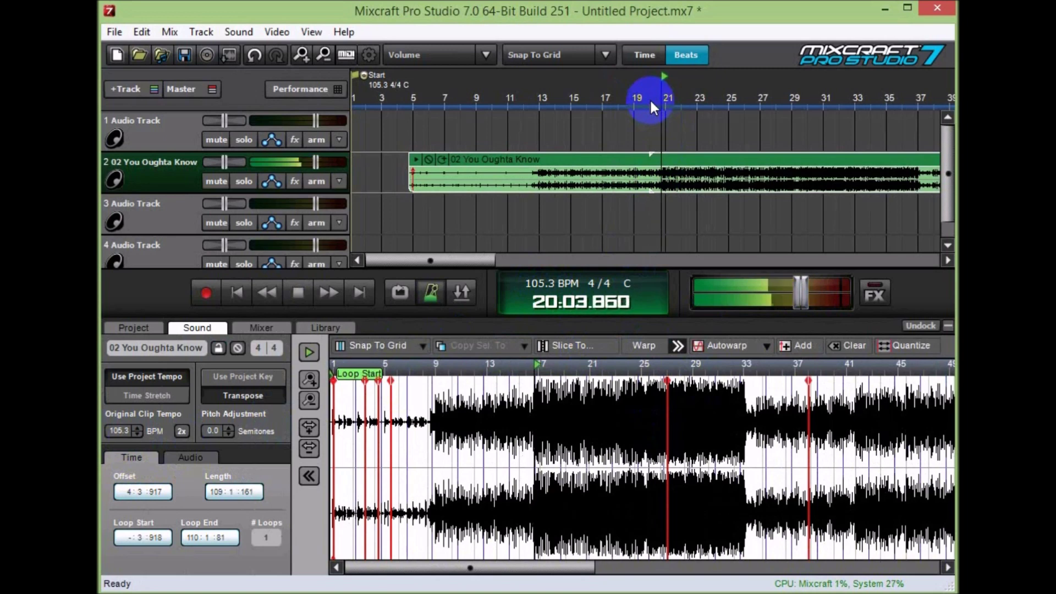
click(631, 467)
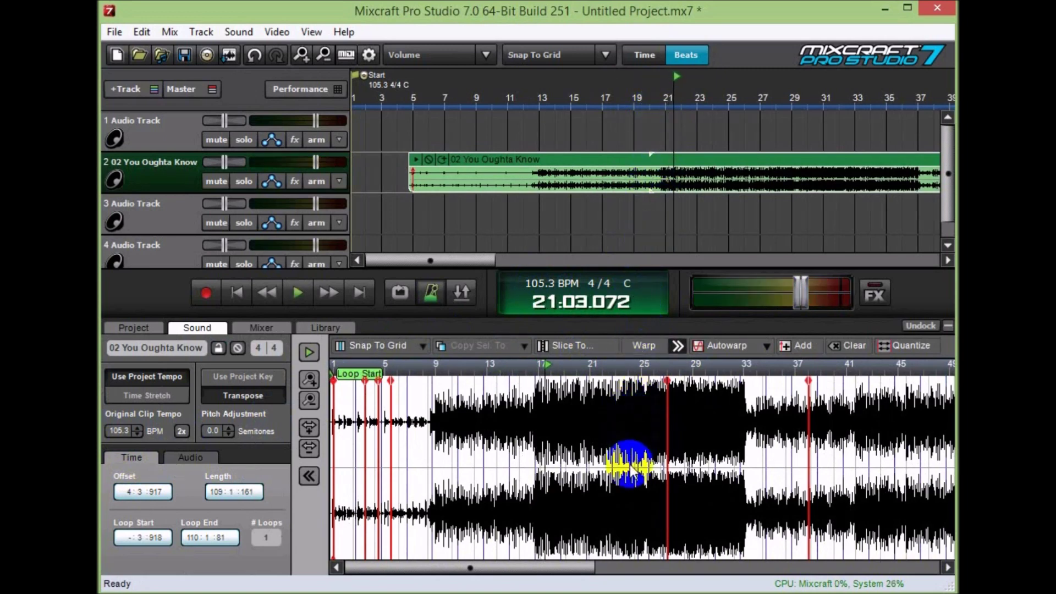
- Listen to the song in the sound editor from around clip measure 8 to find sections for looping
click(530, 429)
scroll(539, 456, up, 5)
scroll(540, 457, down, 5)
click(391, 365)
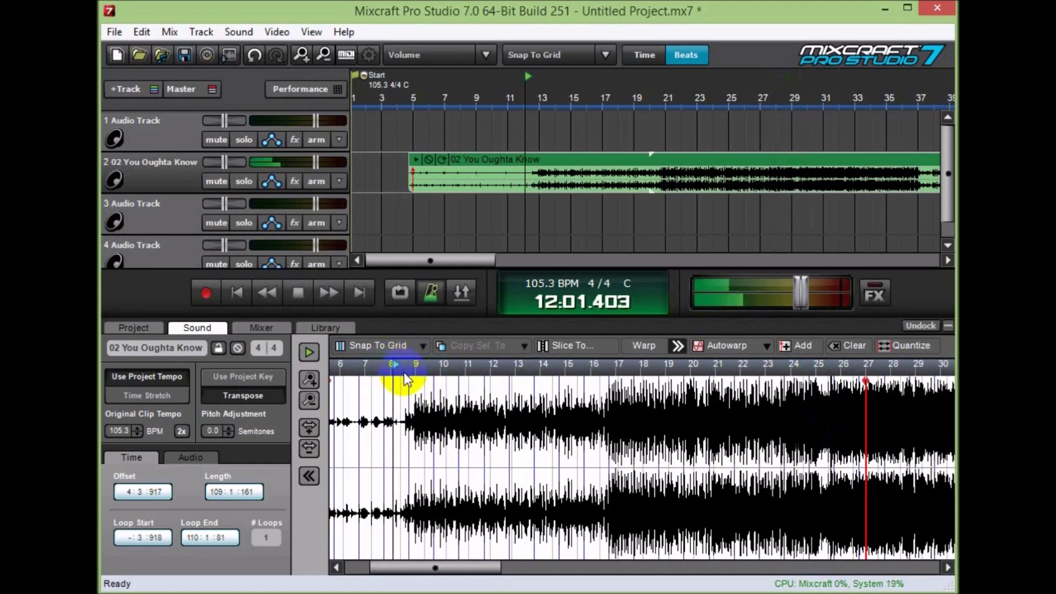
scroll(439, 493, up, 1)
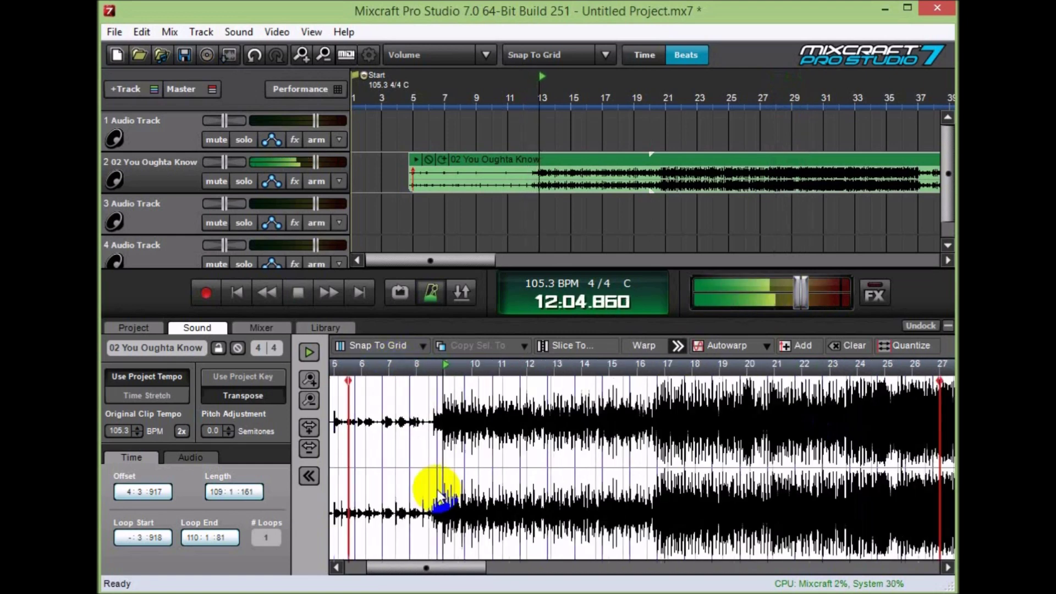
scroll(437, 491, up, 2)
key(space)
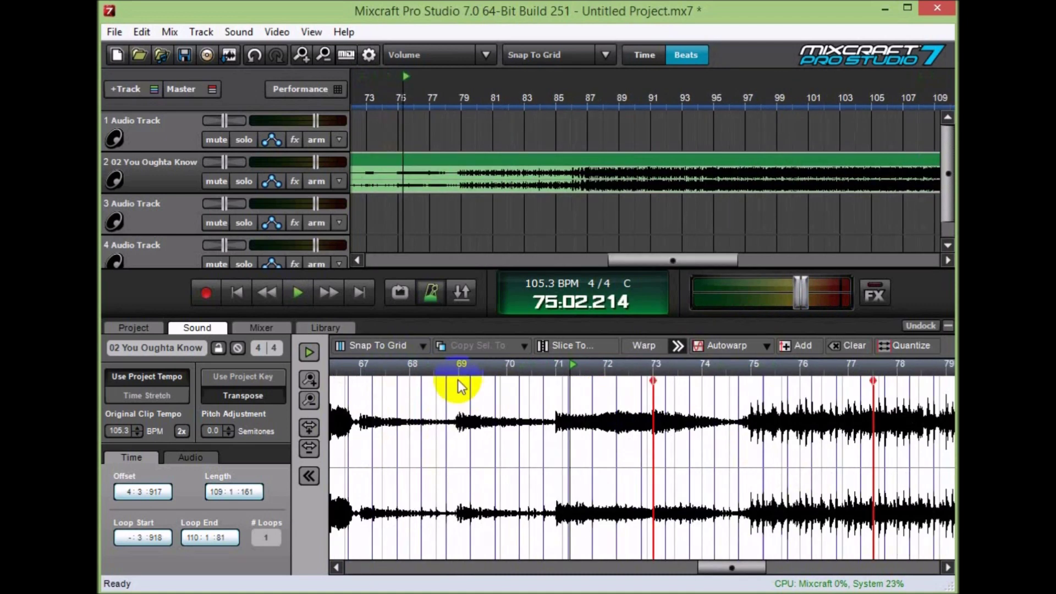
- Select measures 69 to 71 of the song in the sound editor and listen to the selection
drag(460, 384, 556, 391)
click(309, 352)
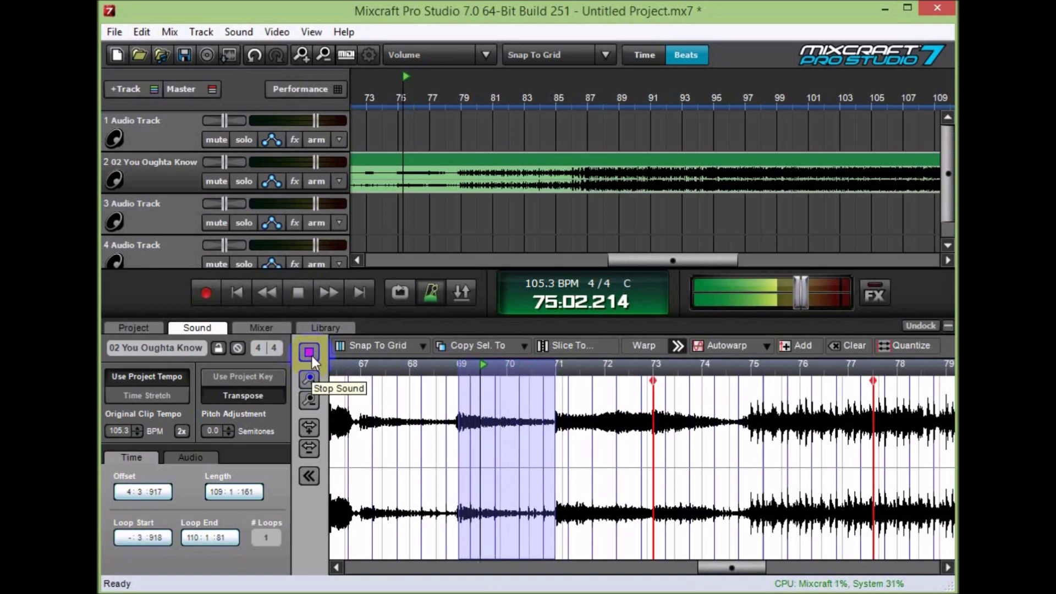
click(311, 355)
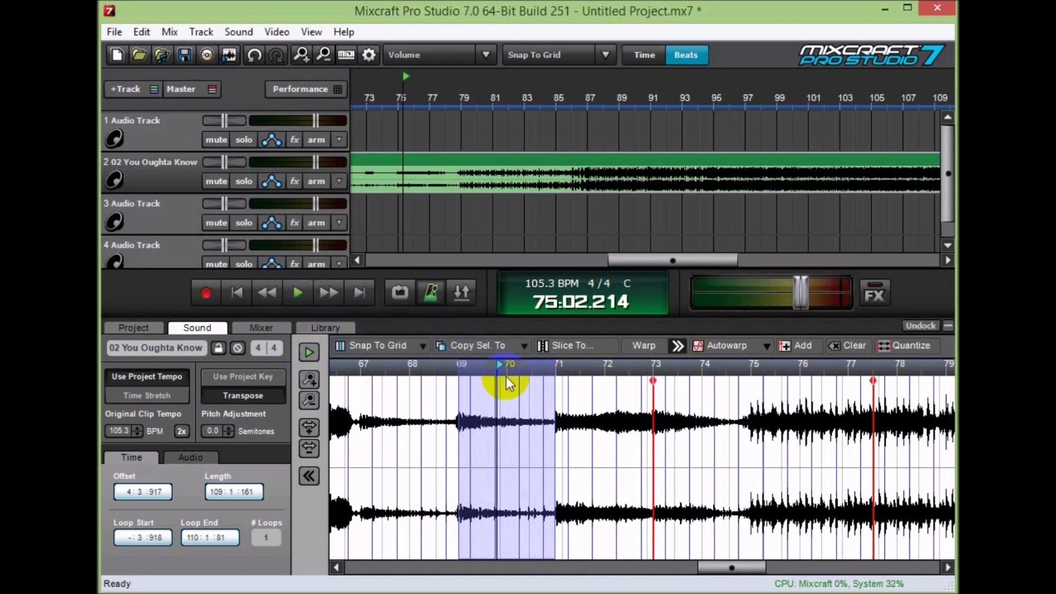
- Audition the neighbouring two-measure sections of the song by shifting the selection to measures 71–73 and back to 67–69 during playback
key(Right)
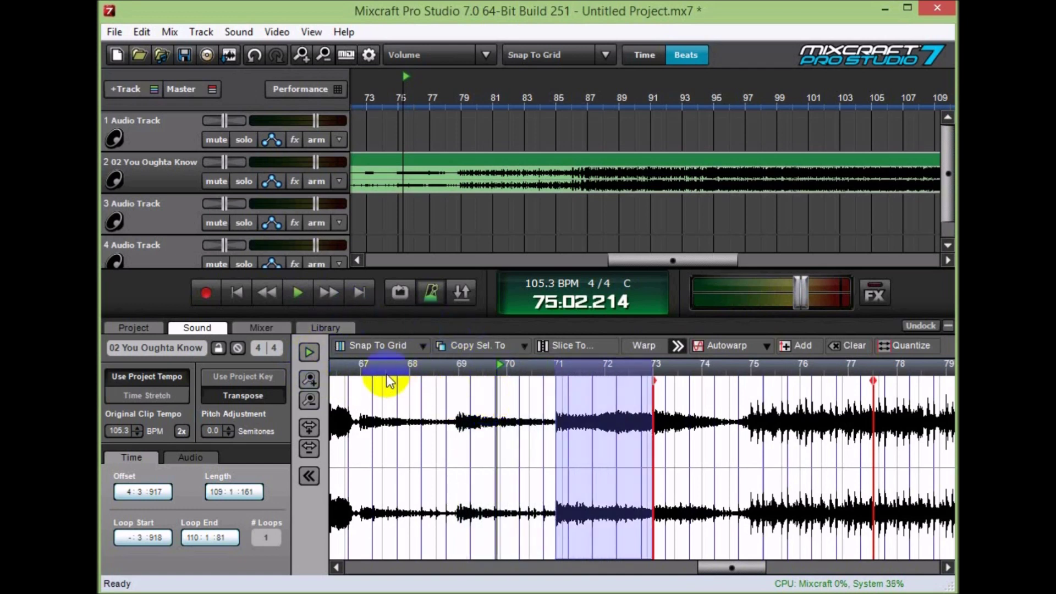
click(311, 351)
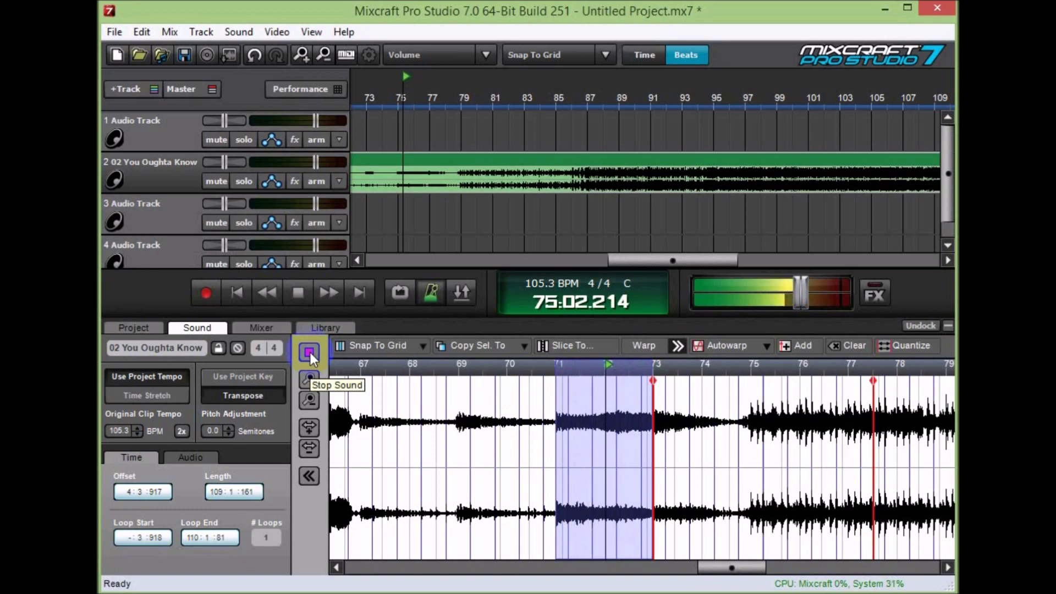
key(Left)
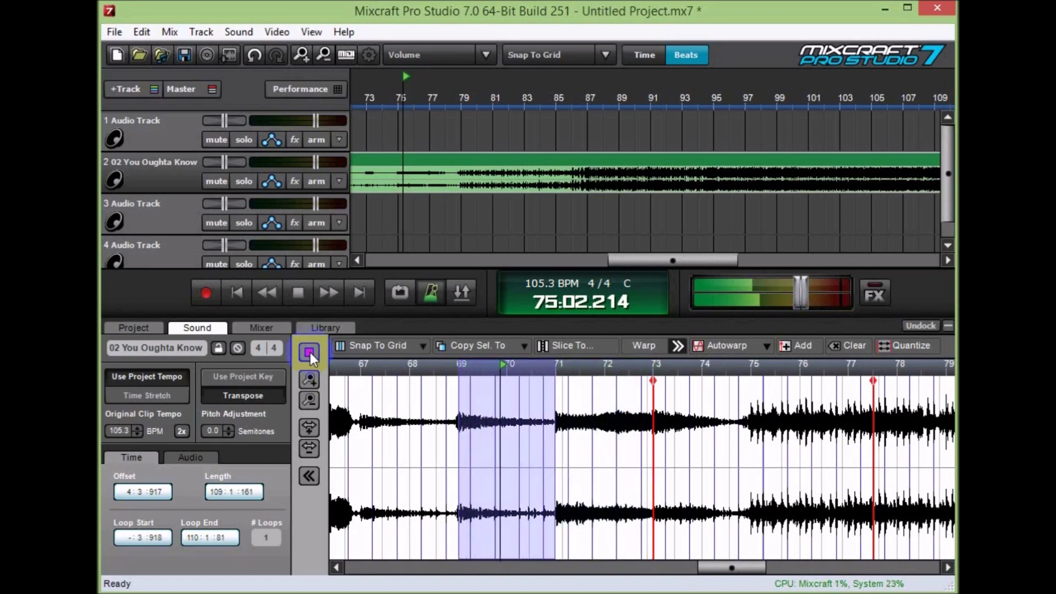
key(Left)
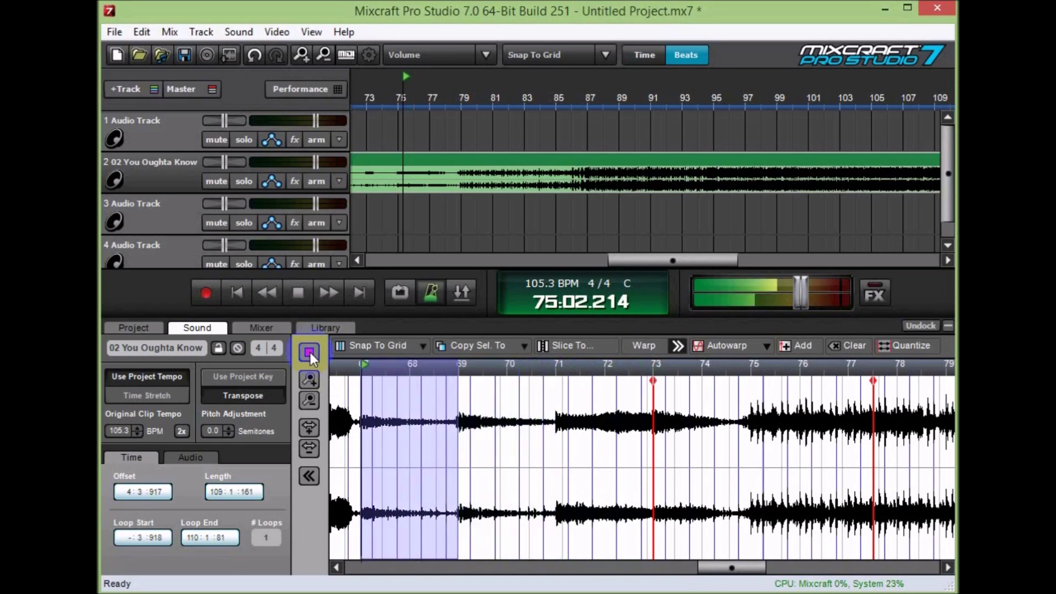
- Show the Performance grid and copy the song's measures 69–71 into the Set 1 slot of track 1
key(Right)
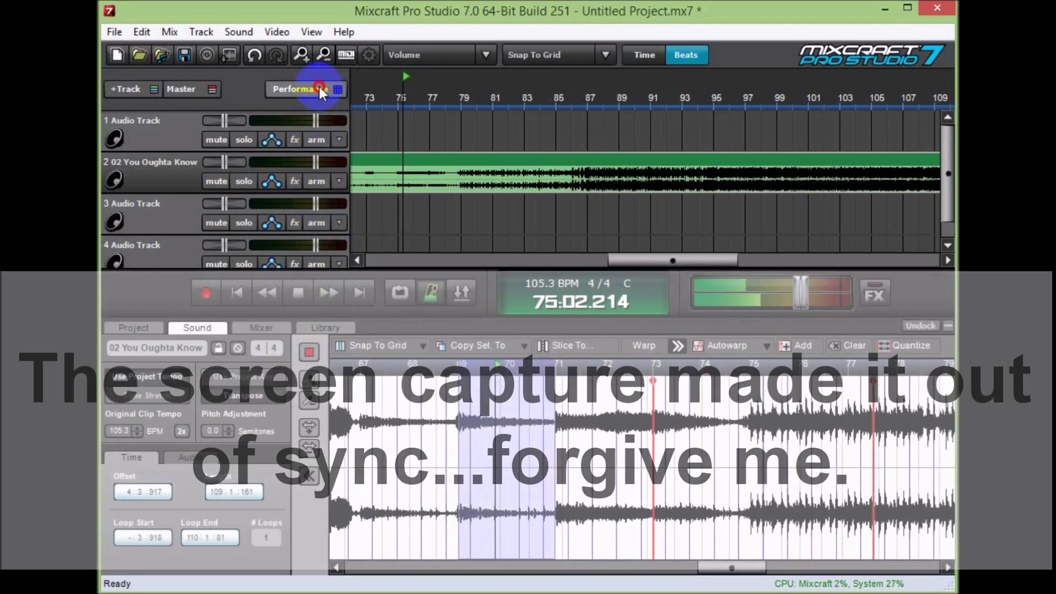
click(330, 88)
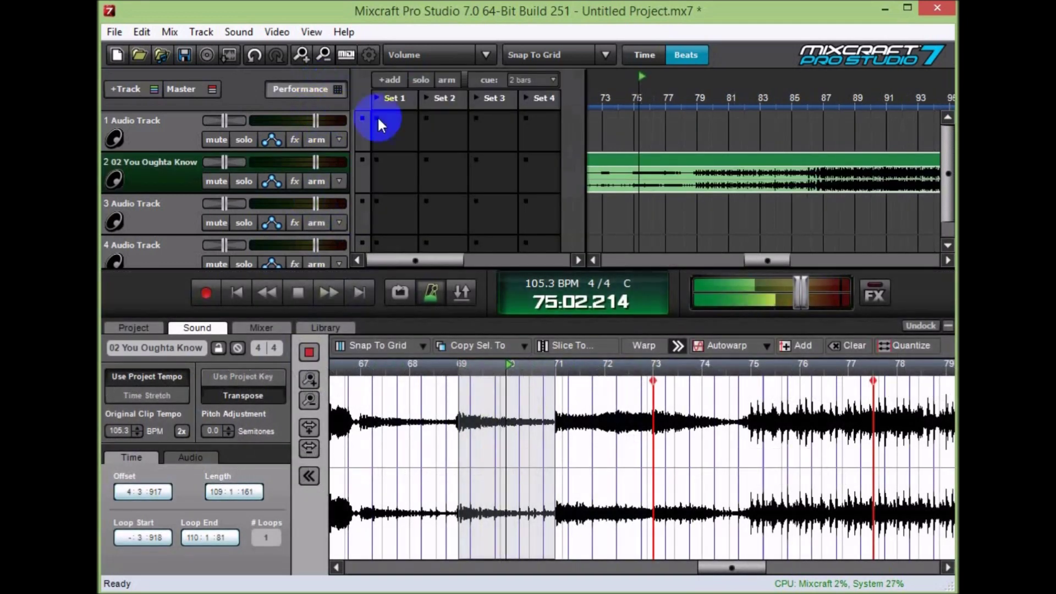
drag(499, 372, 398, 144)
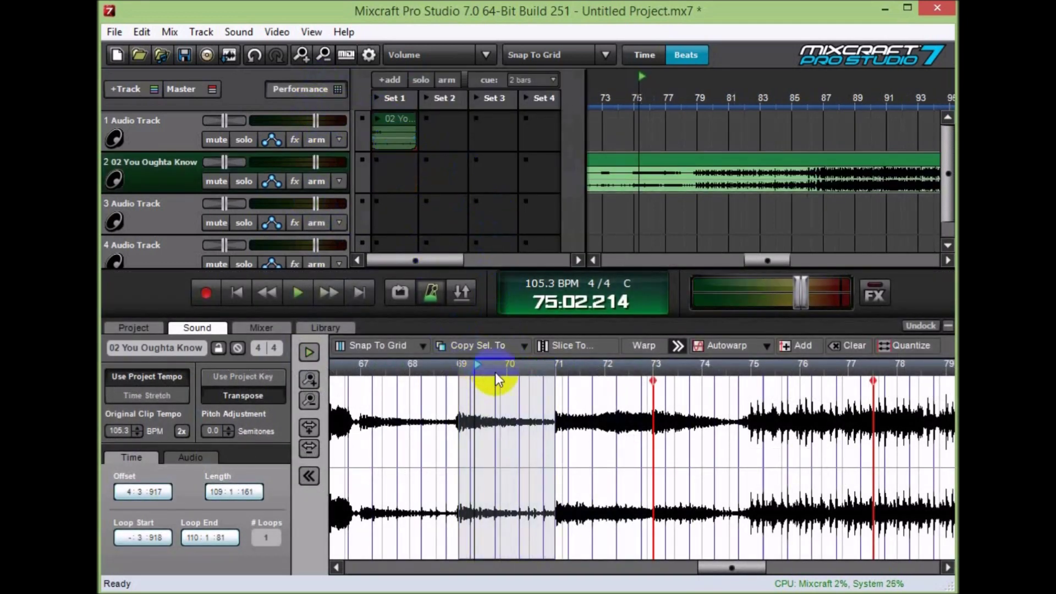
- Shift the selection to measures 71–73 and copy that section into the Set 2 slot of track 1
click(306, 534)
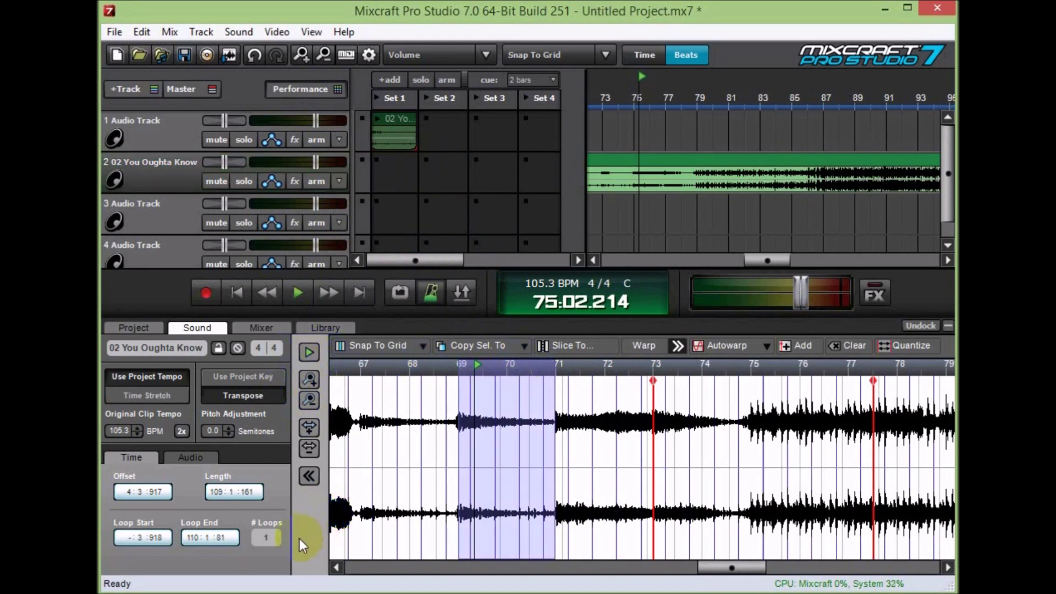
key(Right)
drag(608, 382, 448, 142)
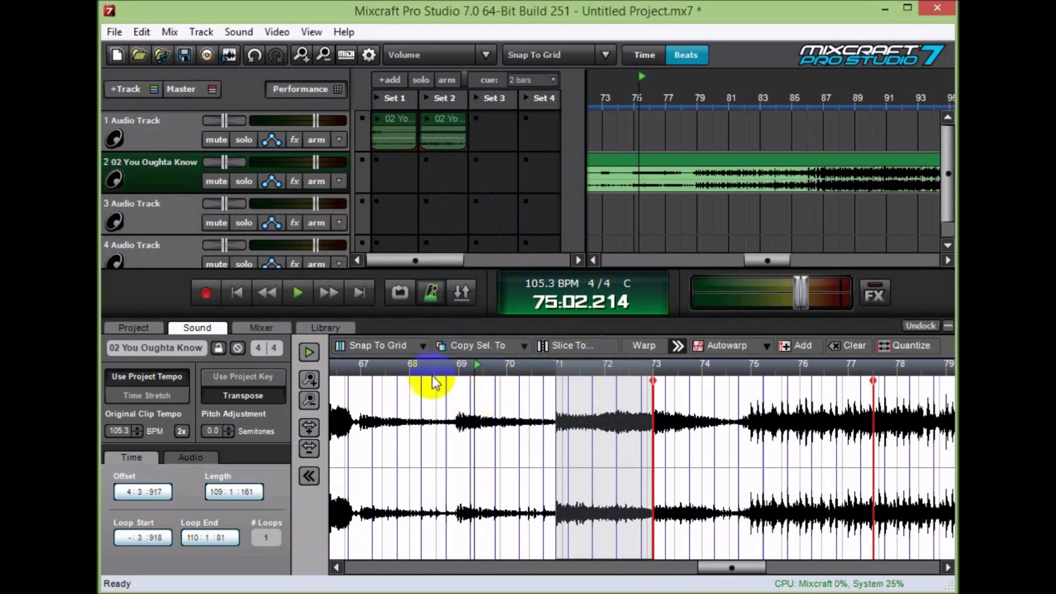
- Shift the selection to measures 67–69 and copy that section into the Set 3 slot of track 1
click(301, 539)
key(Left)
key(Left)
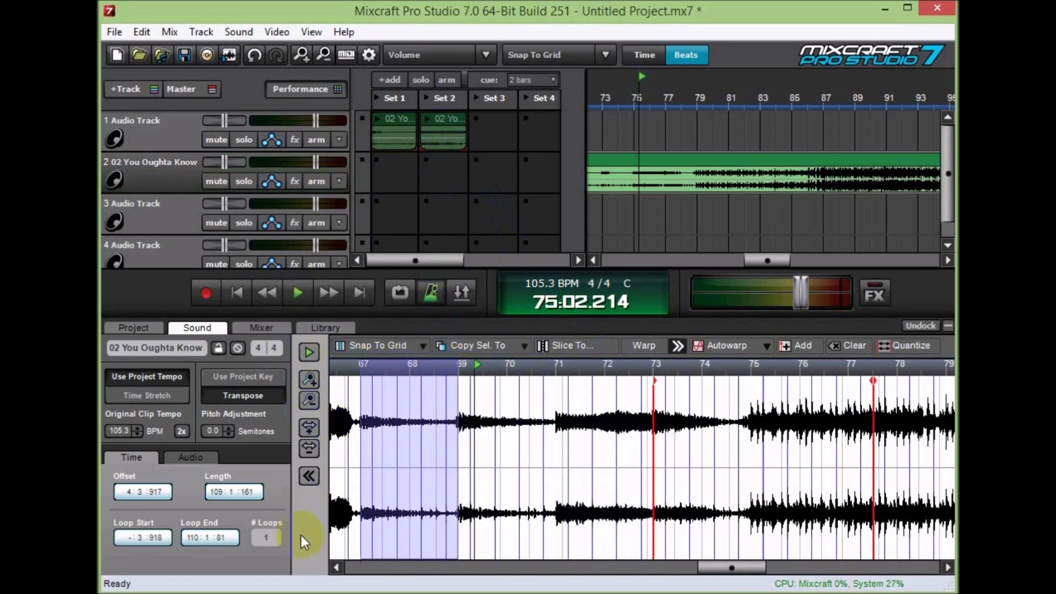
drag(391, 372, 483, 144)
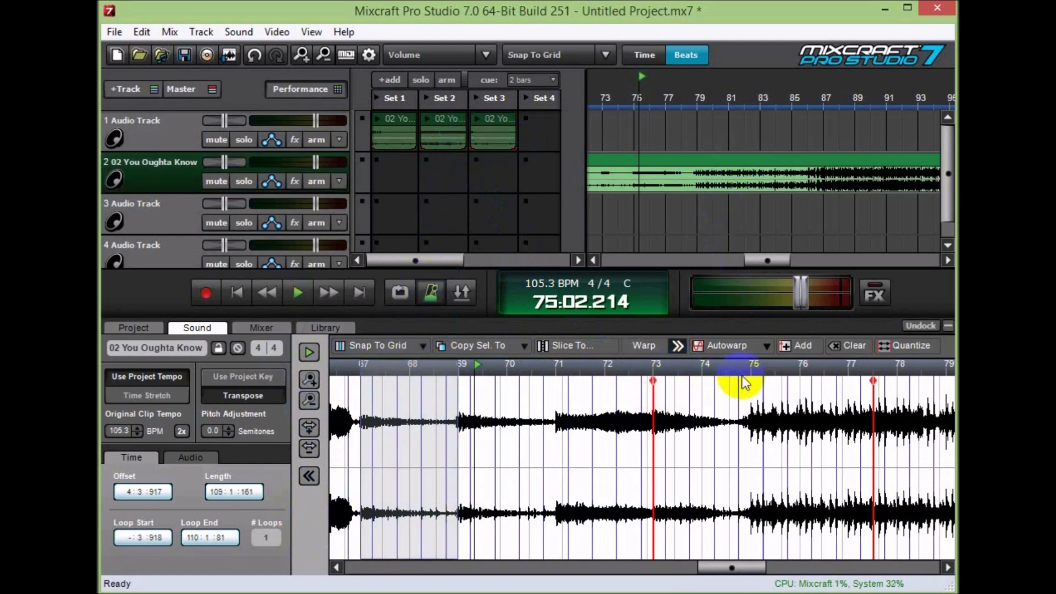
- Play the song past measure 75 and again from around measure 79 to locate the next section to loop
click(742, 381)
scroll(739, 377, down, 3)
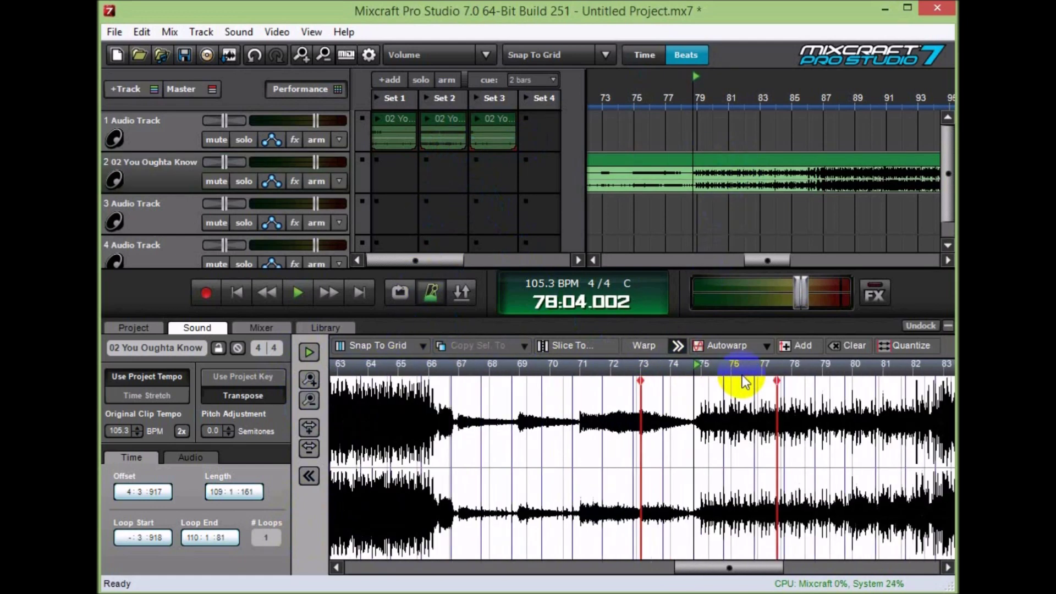
click(738, 371)
key(space)
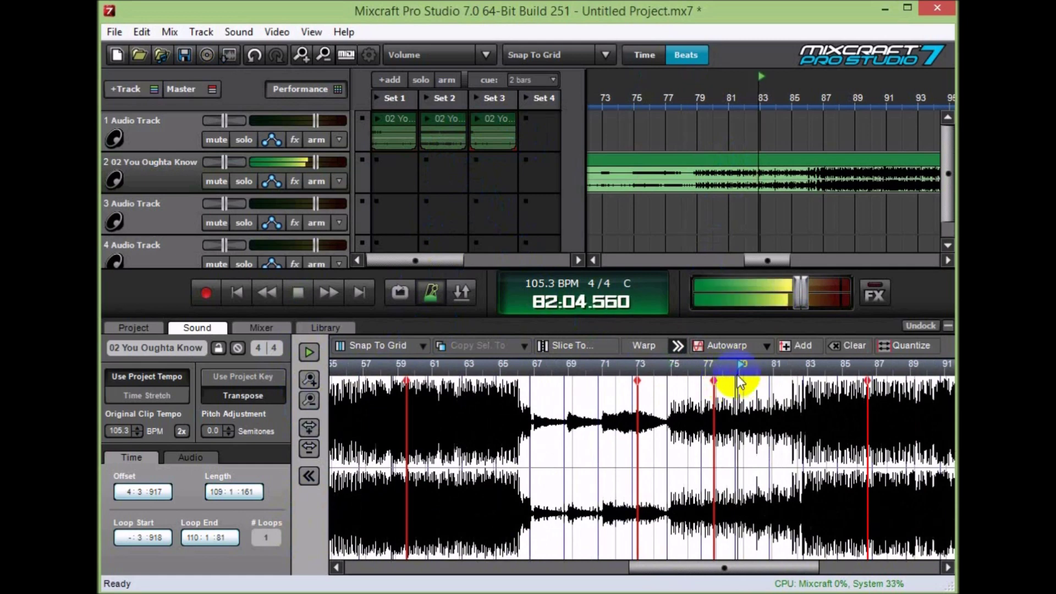
scroll(748, 396, up, 2)
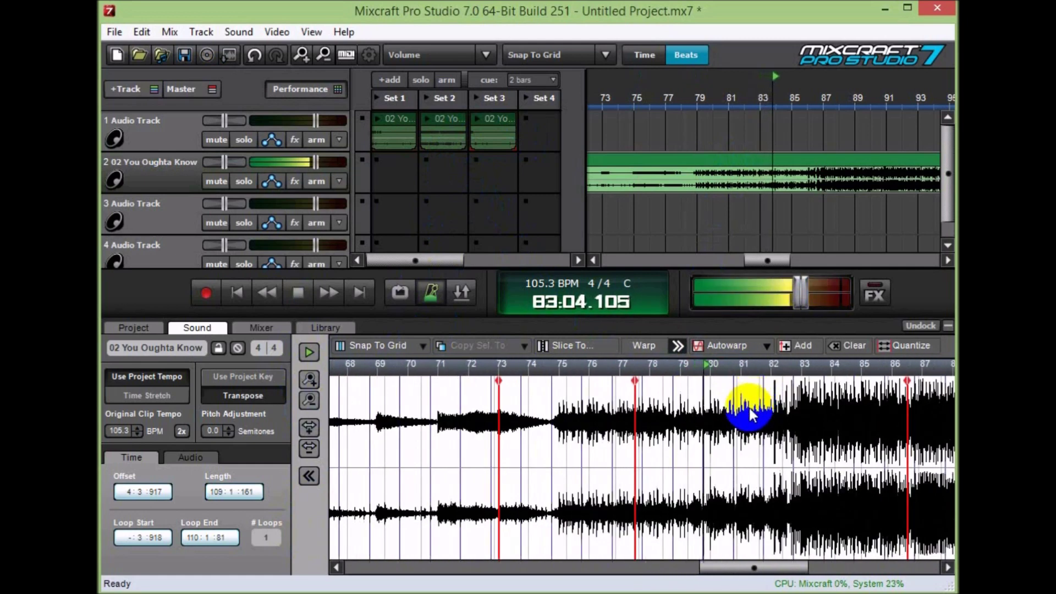
scroll(731, 409, up, 3)
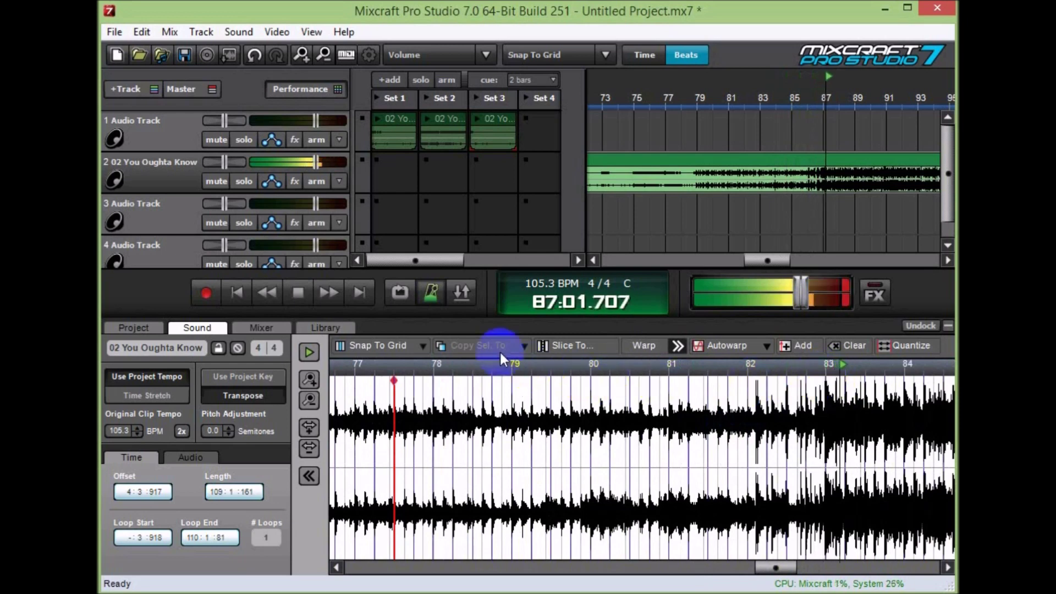
click(490, 368)
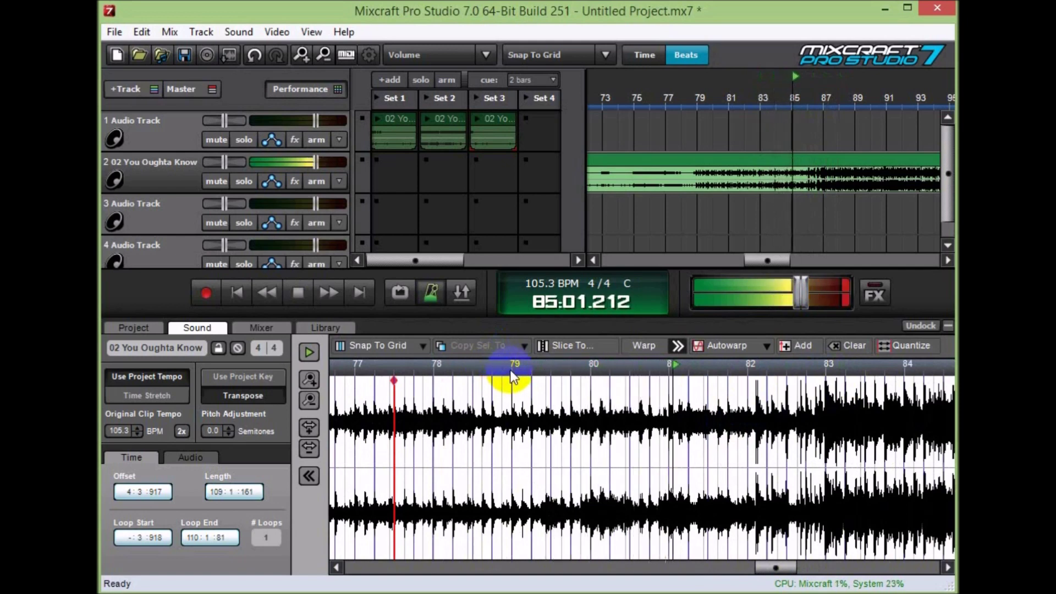
key(space)
- Select the song's measures 79–80, audition the selection and copy it into the Set 1 slot of track 2
drag(513, 375, 590, 376)
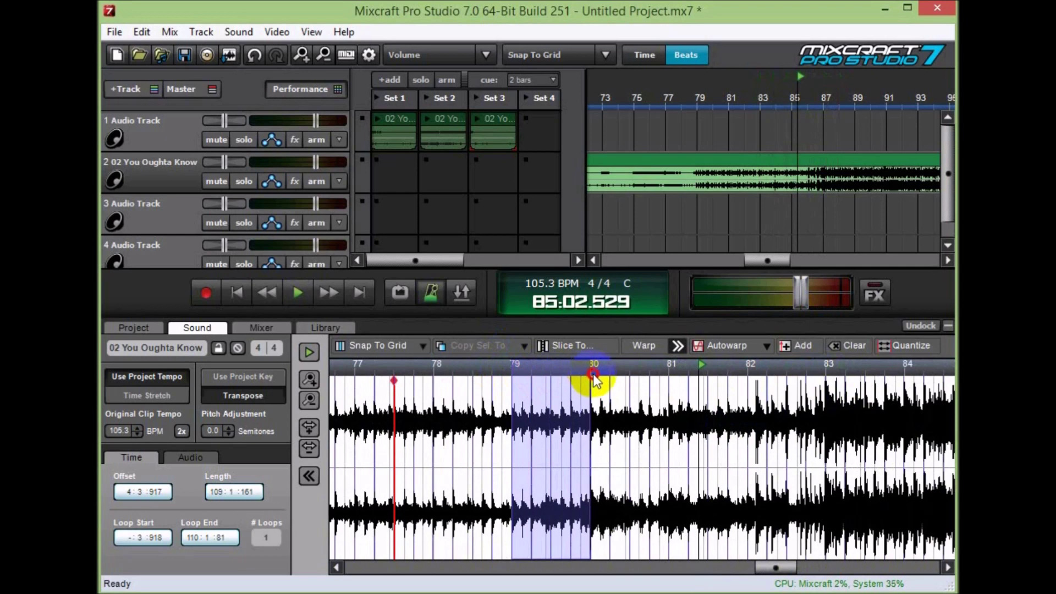
click(309, 353)
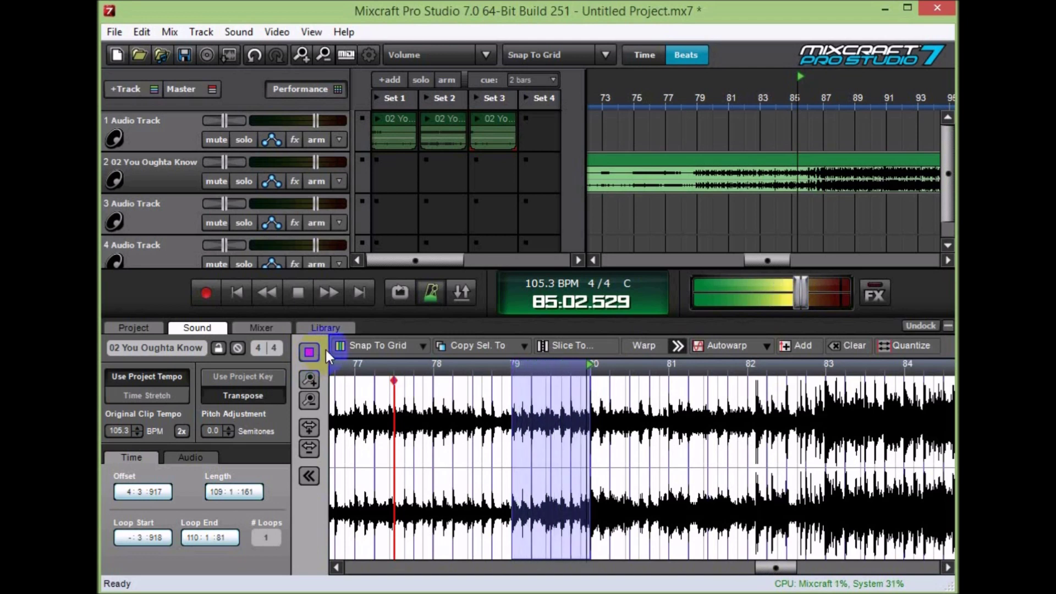
key(space)
drag(552, 214, 396, 175)
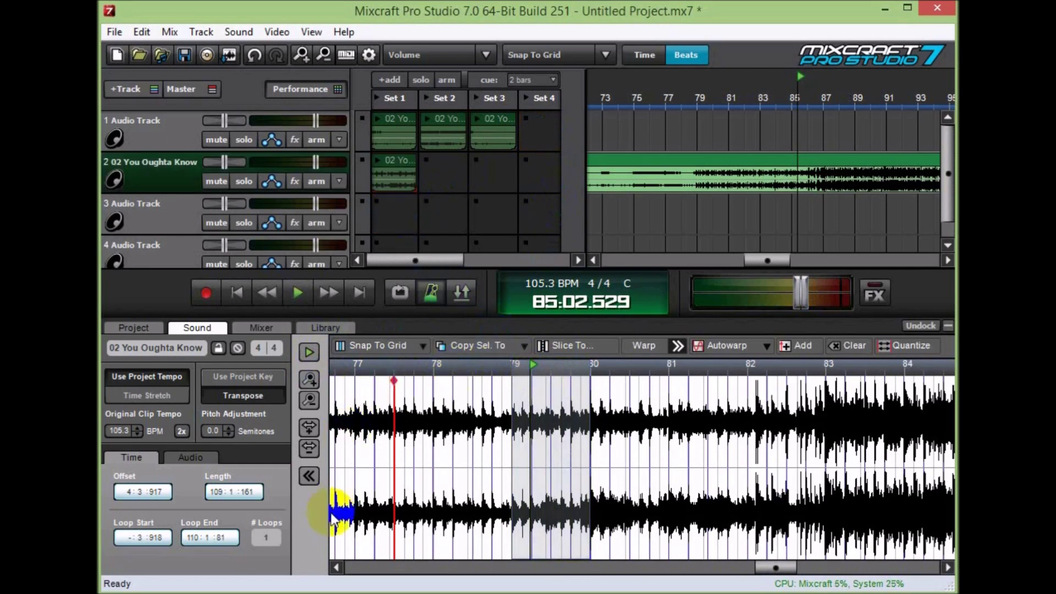
- Audition and copy the song's measures 78–79 into the Set 2 slot and measures 77–78 into the Set 3 slot of track 2
click(310, 519)
key(Left)
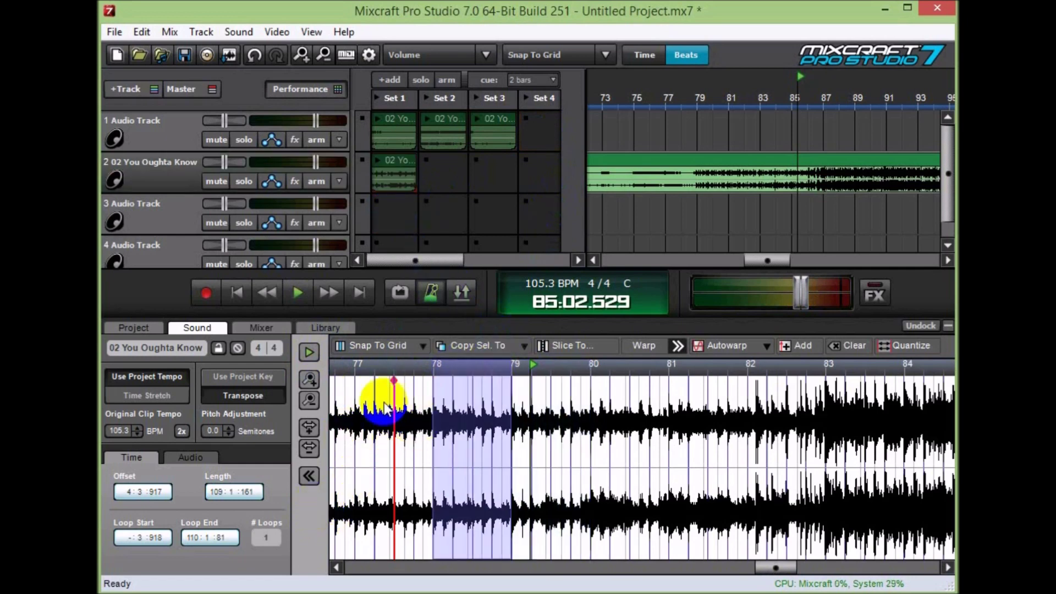
click(309, 352)
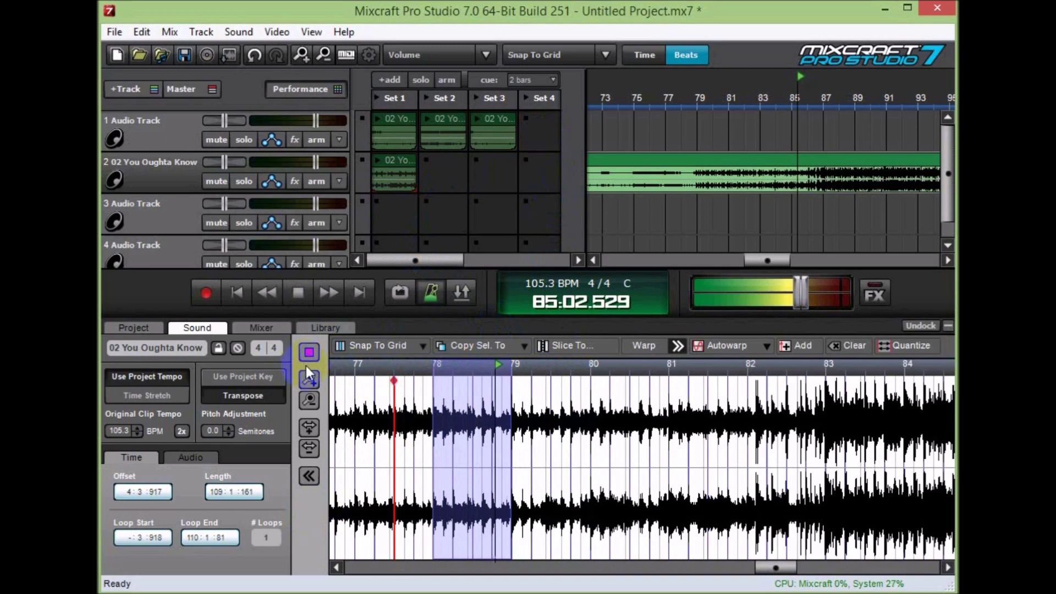
click(457, 380)
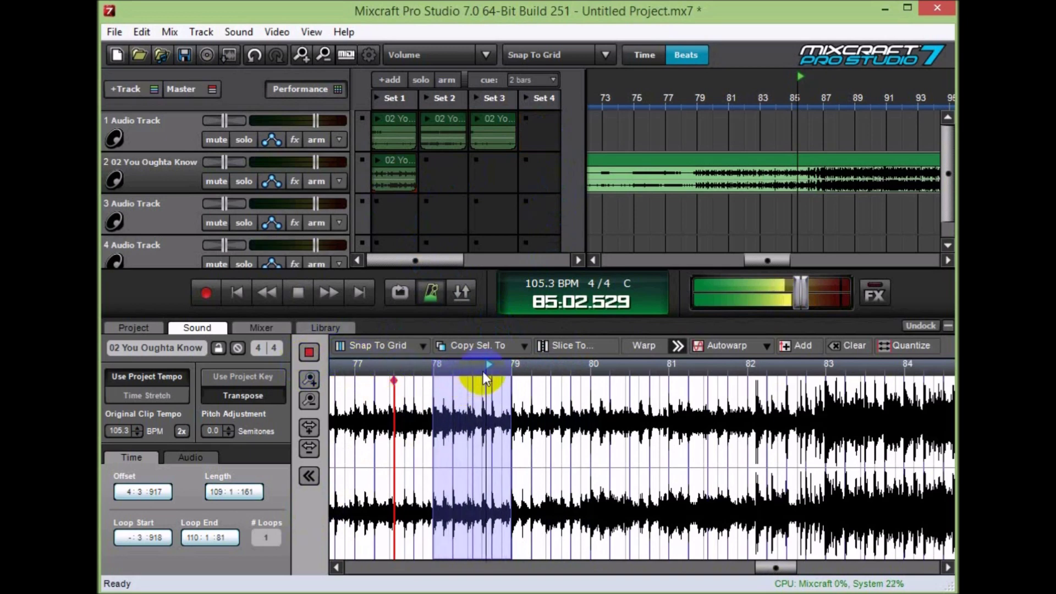
drag(488, 365, 447, 176)
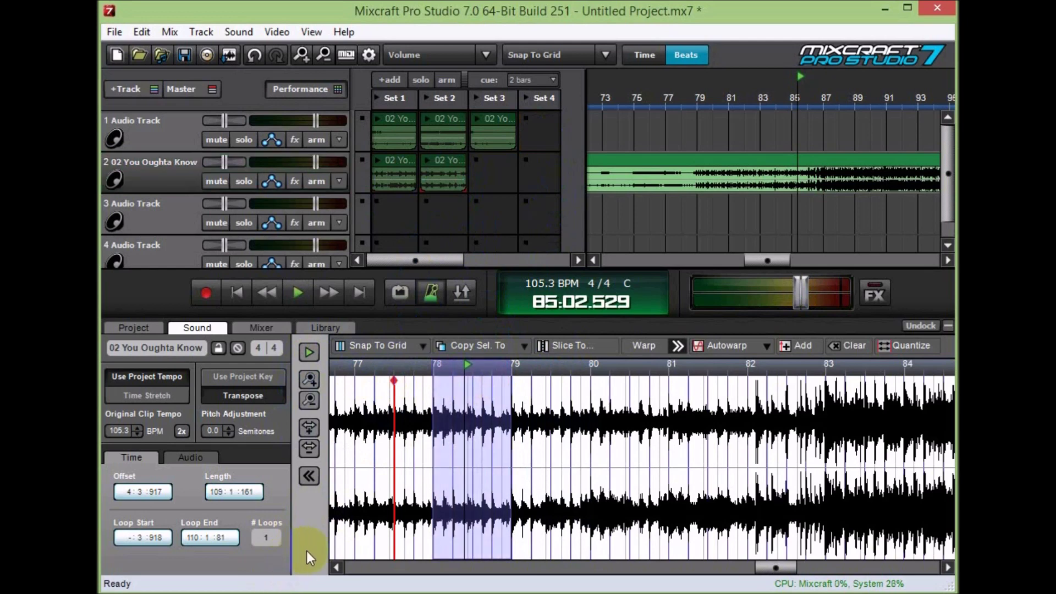
click(309, 353)
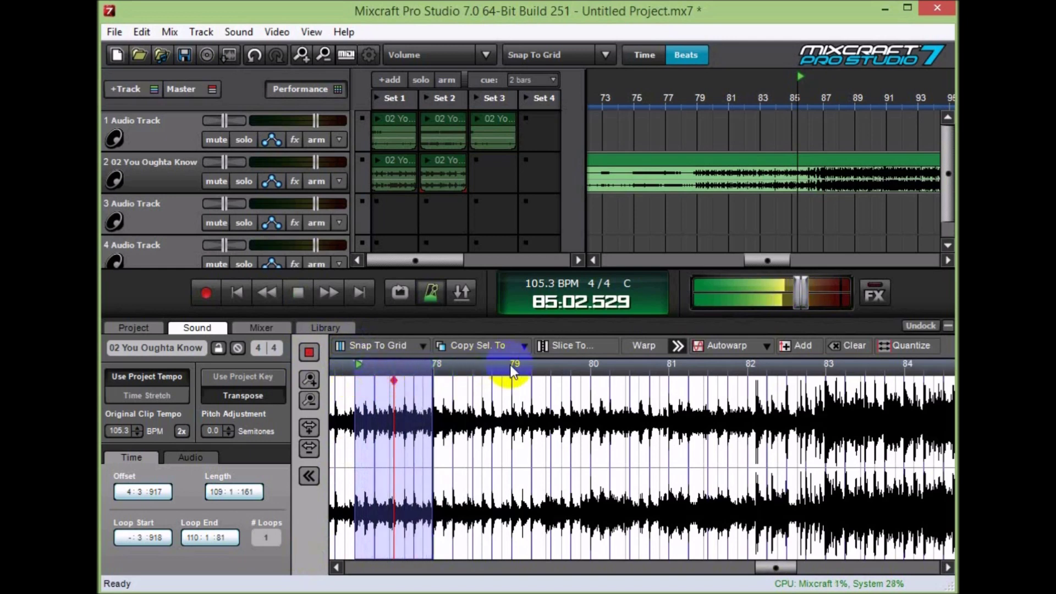
drag(395, 374, 495, 165)
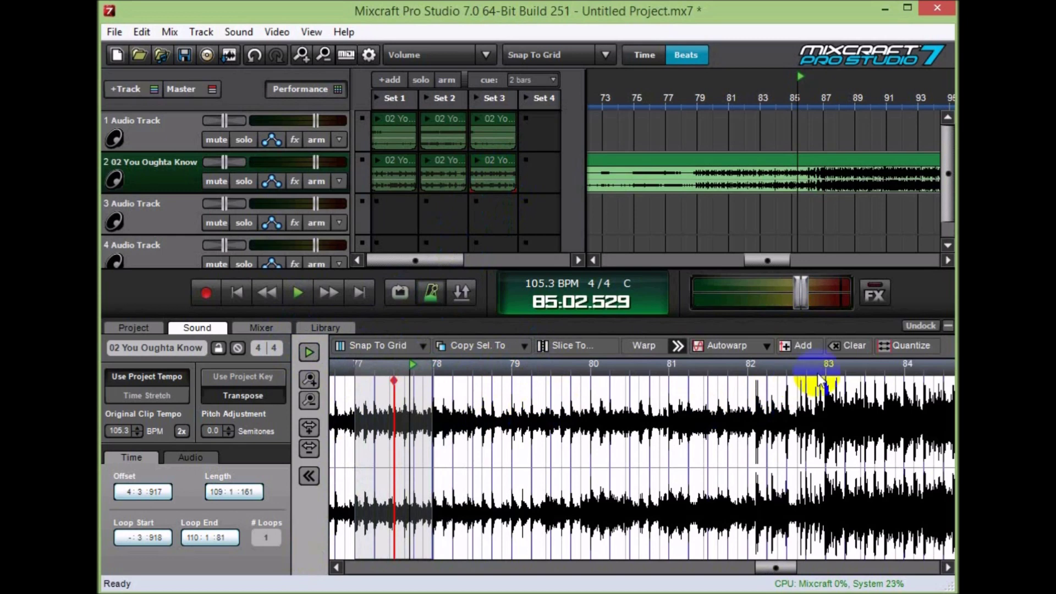
- Select the song's measures 83–84, audition the selection and copy it into the Set 1 slot of track 3
drag(828, 379, 886, 388)
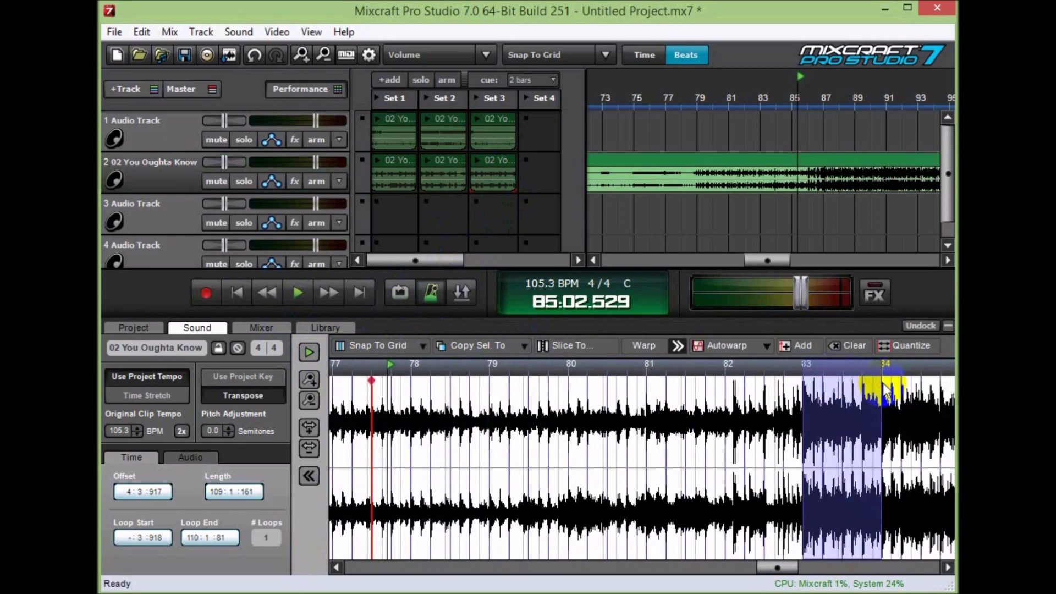
click(312, 352)
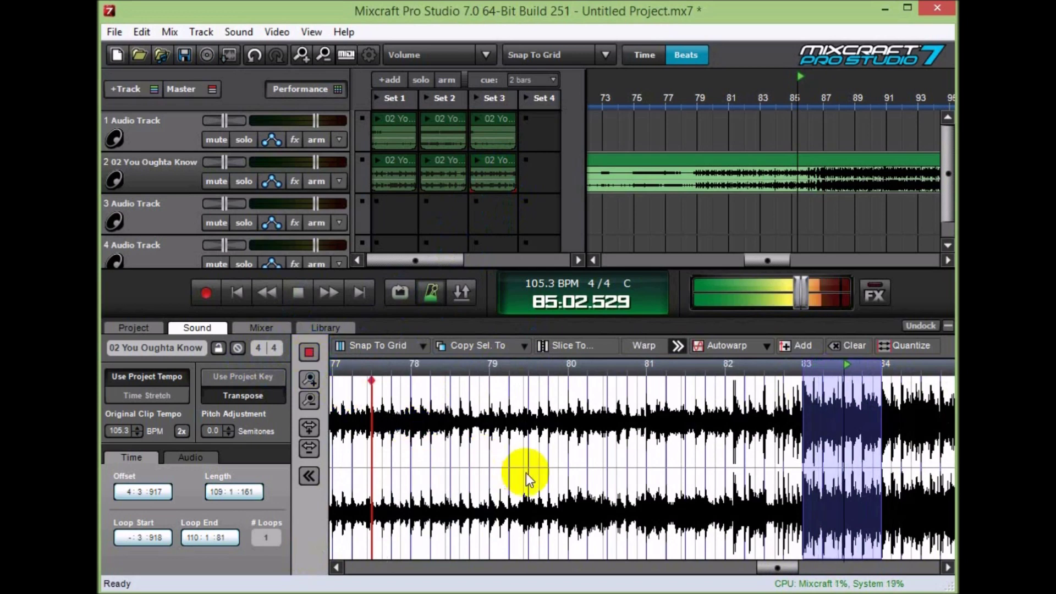
scroll(540, 491, up, 1)
scroll(540, 491, up, 1)
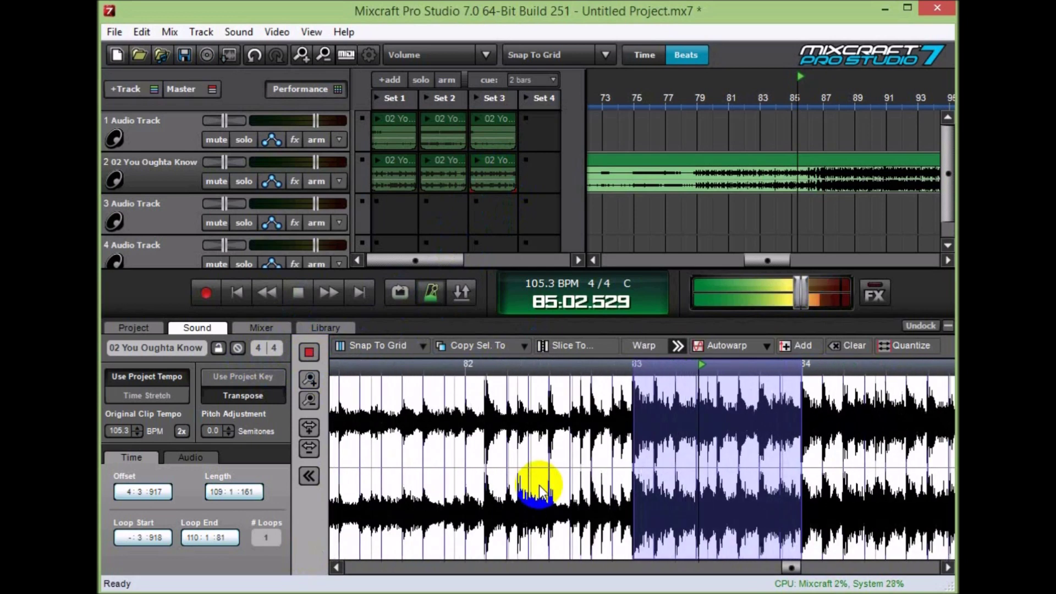
scroll(541, 491, down, 3)
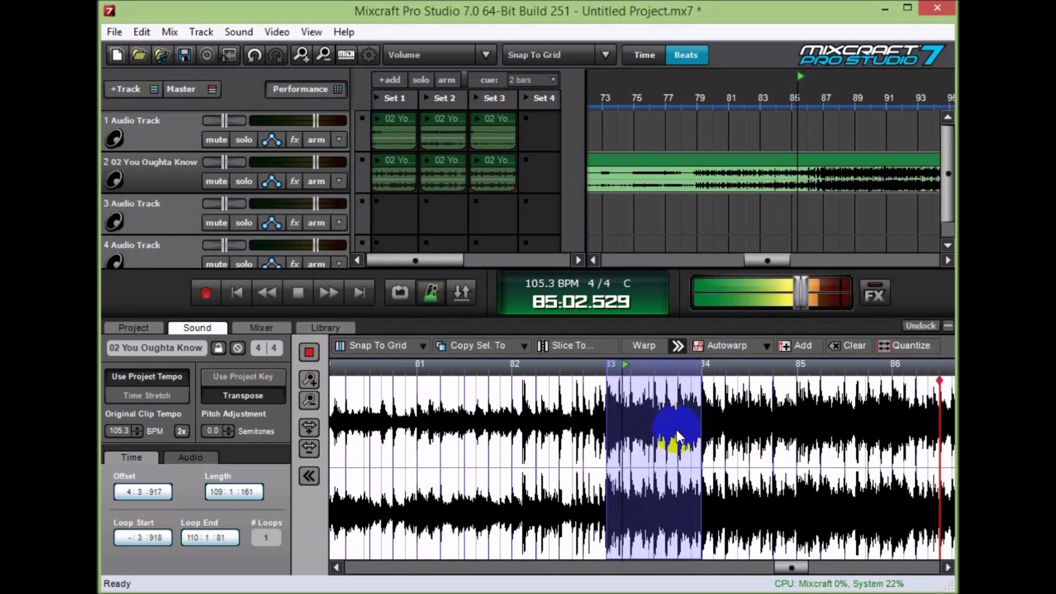
key(space)
click(374, 215)
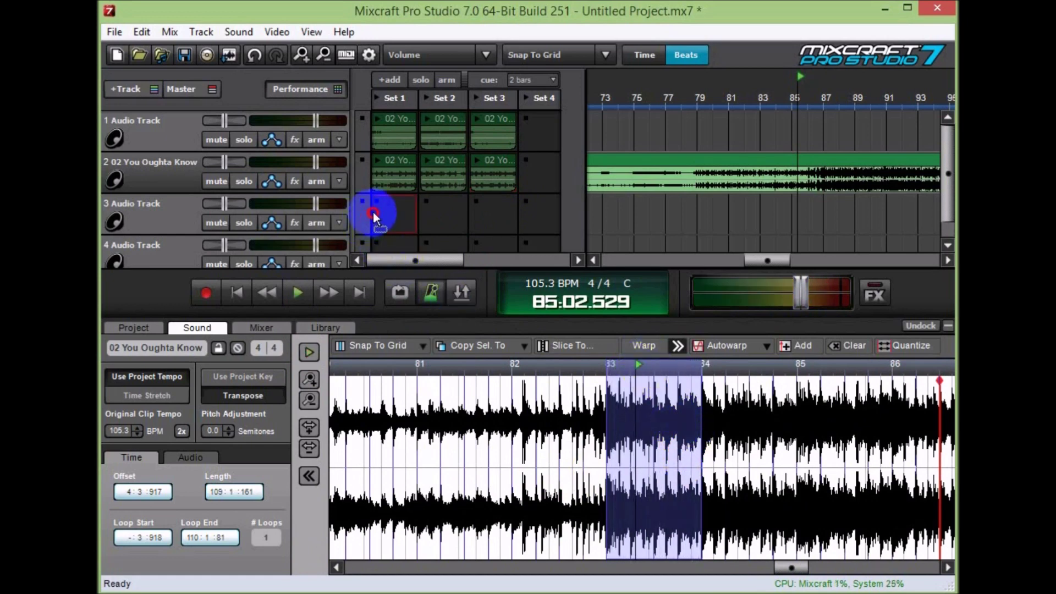
drag(394, 230, 393, 227)
- Shift the selection to measures 84–85, audition it and copy it into the Set 2 slot of track 3
click(302, 502)
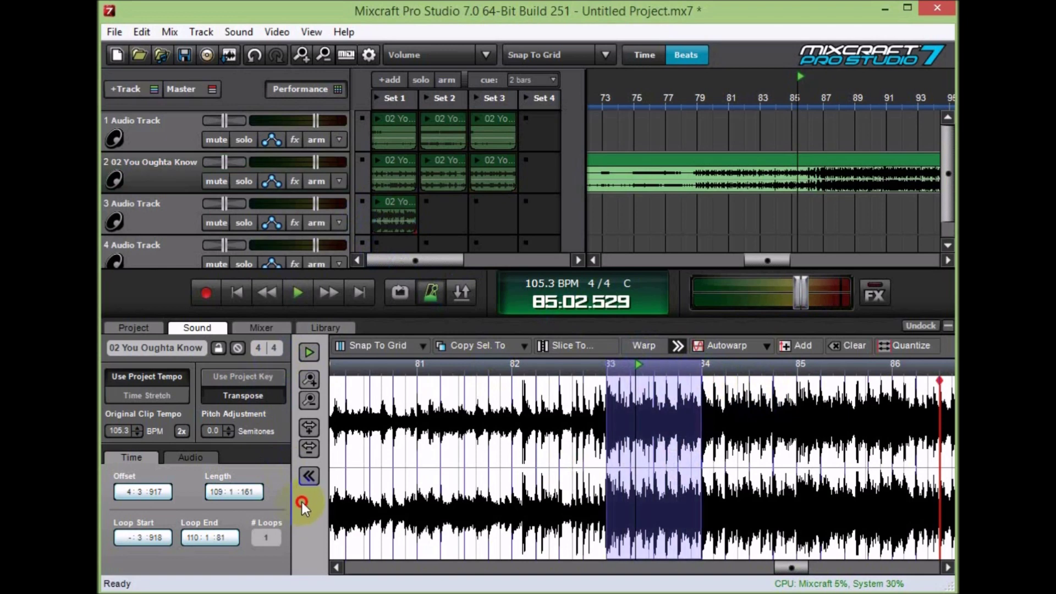
key(Right)
click(309, 352)
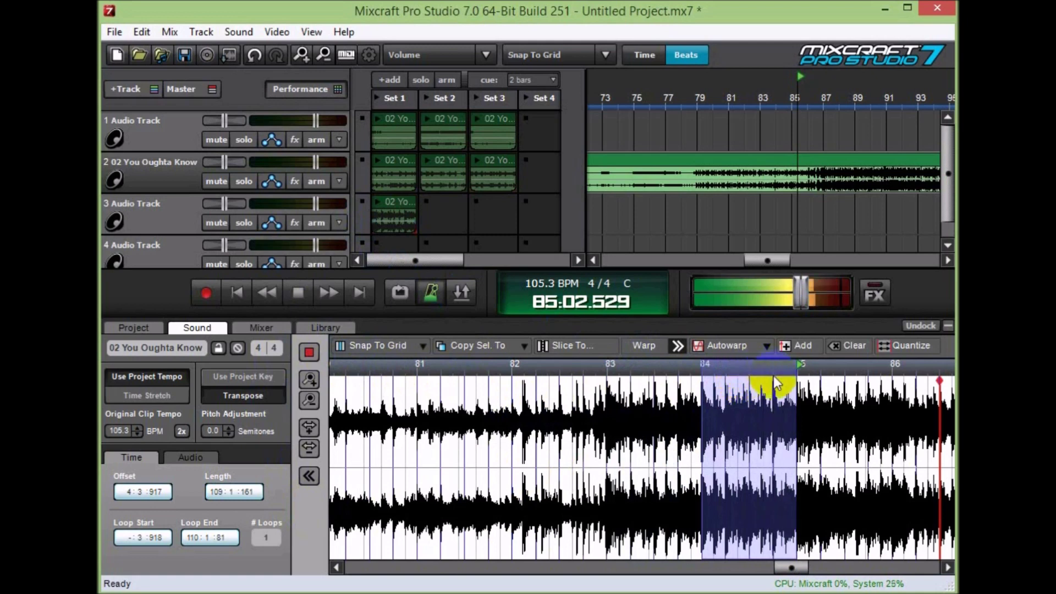
key(space)
drag(507, 252, 437, 226)
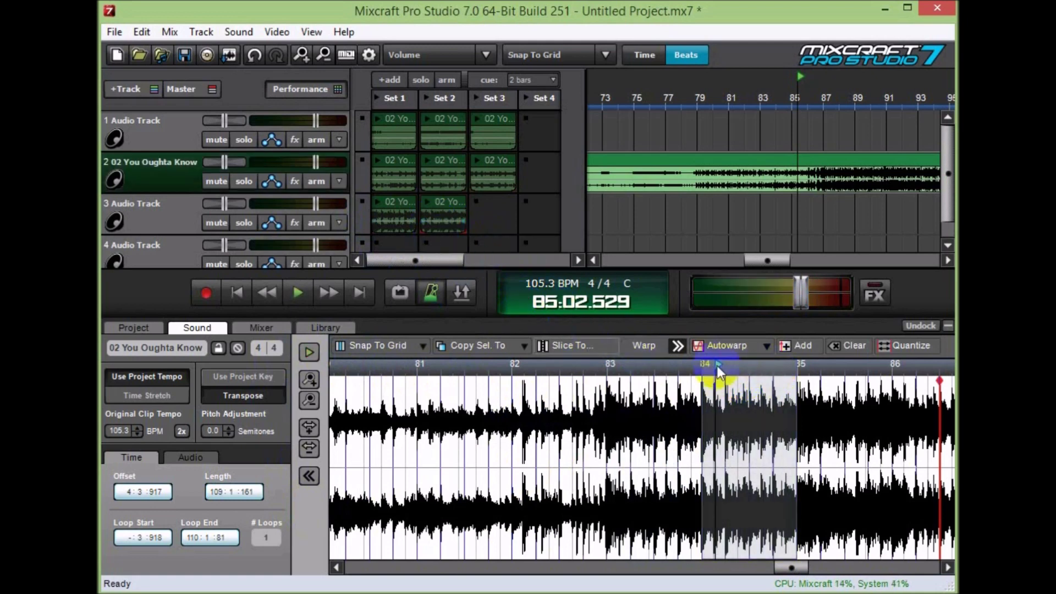
- Audition the following measures one by one, moving the selection up to 87–88, and copy that section into the Set 3 slot of track 3
click(303, 557)
key(Right)
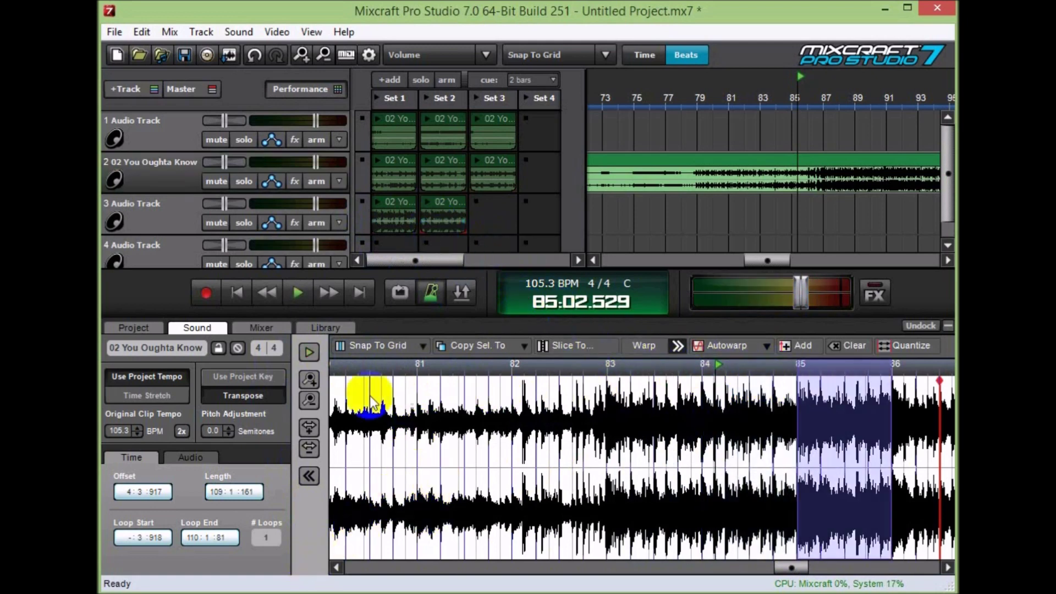
click(309, 353)
drag(572, 385, 623, 492)
scroll(625, 495, down, 6)
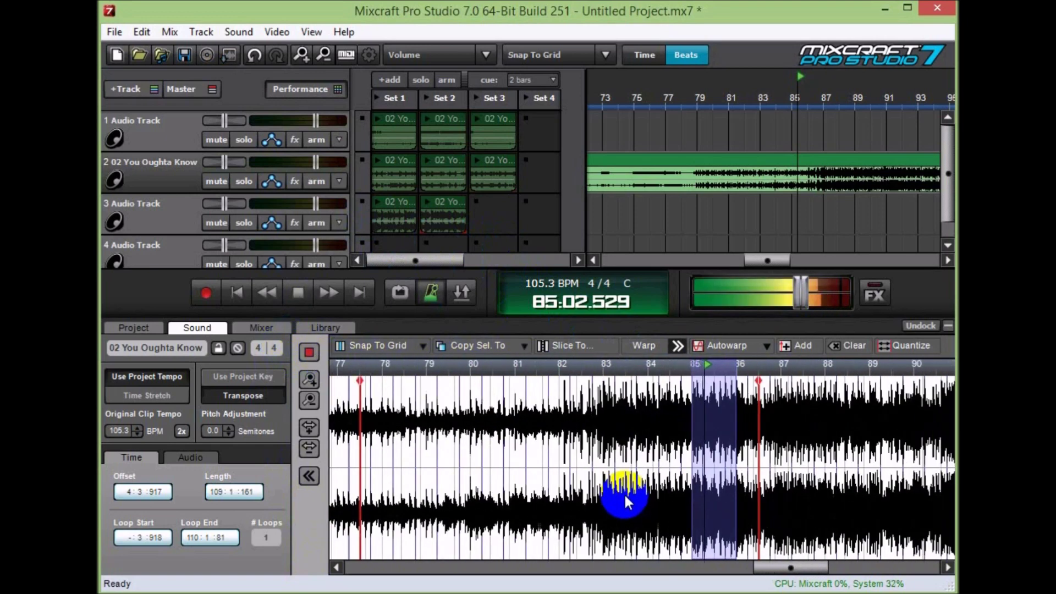
key(Right)
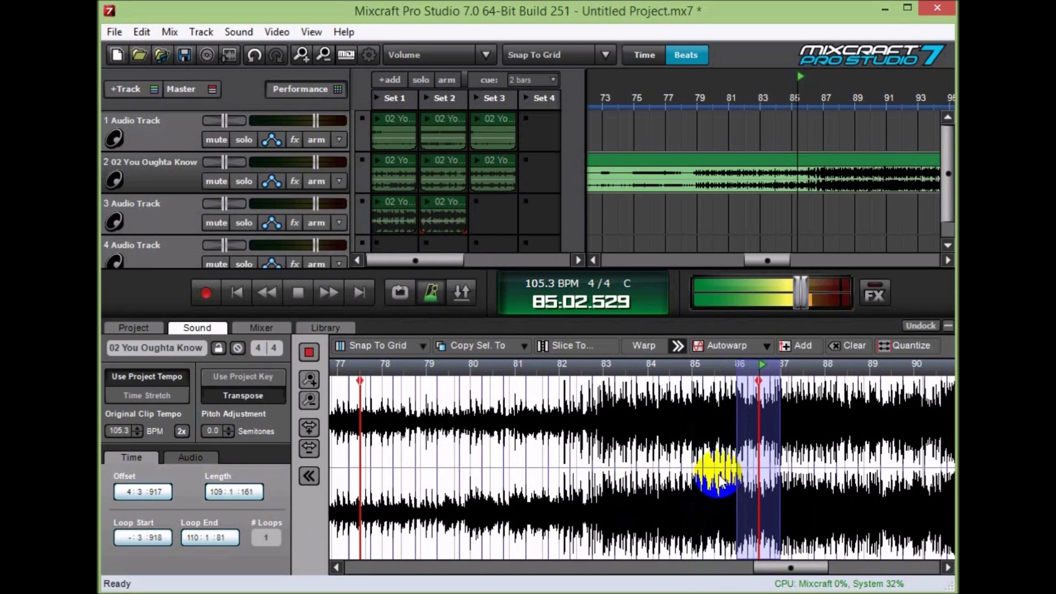
key(Right)
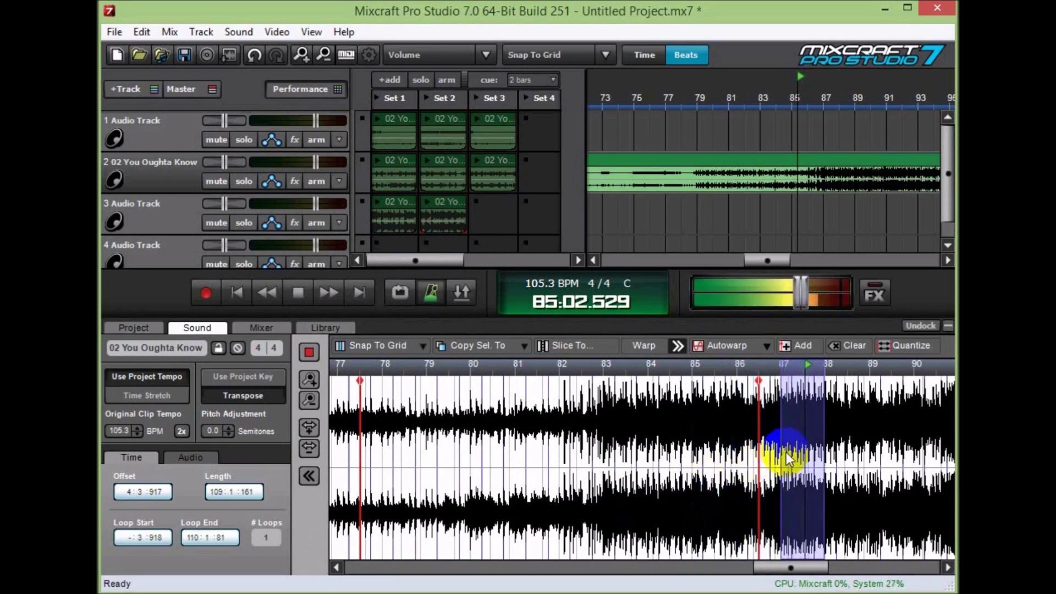
click(454, 227)
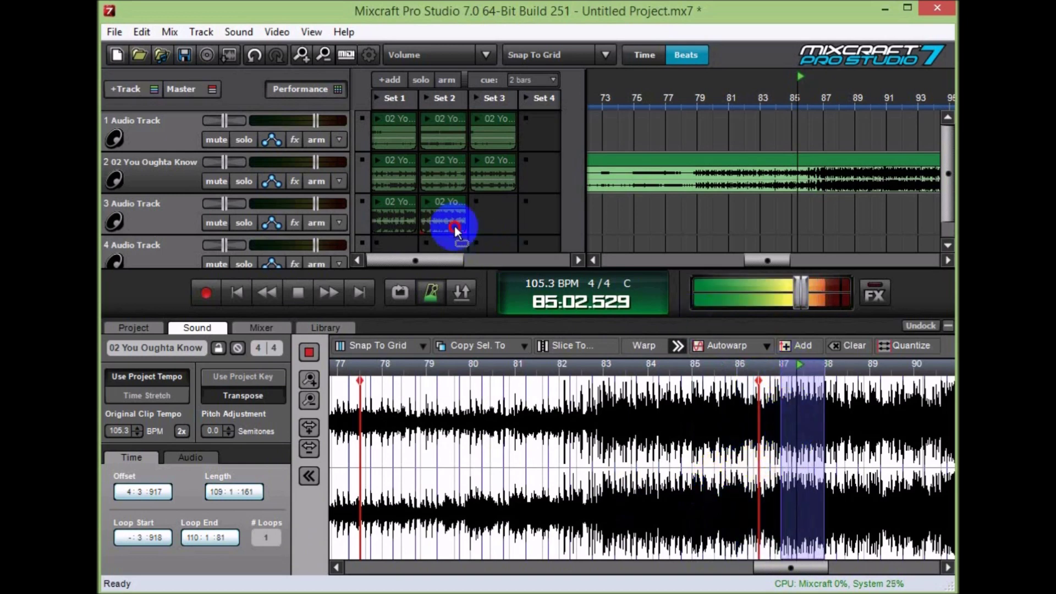
drag(477, 223, 488, 219)
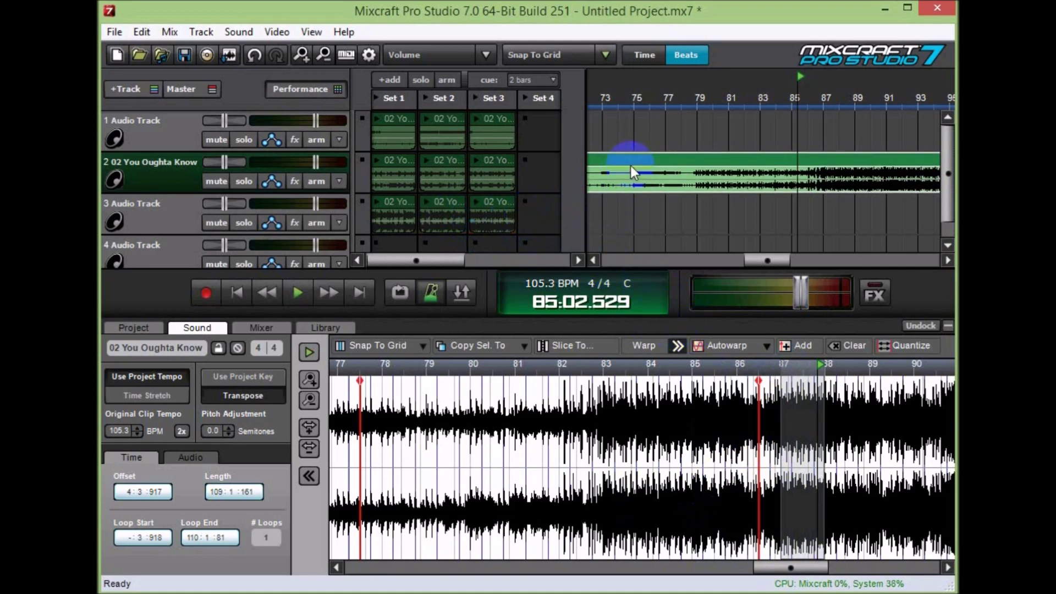
- Solo the Performance grid so that its loops play without the timeline's song clip
scroll(630, 166, down, 3)
scroll(431, 176, right, 2)
click(421, 79)
drag(465, 258, 384, 266)
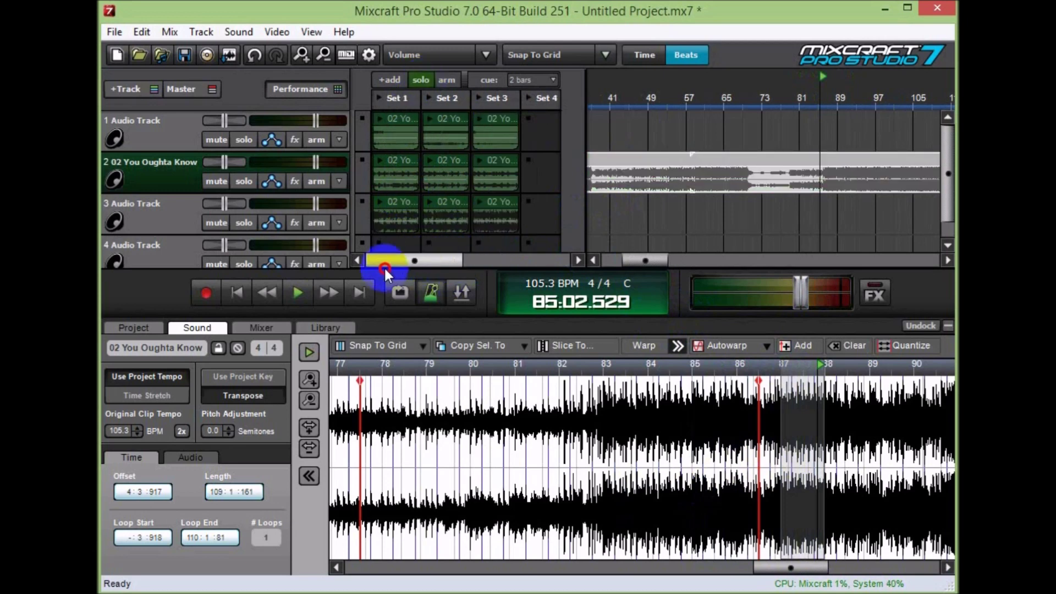
- Open the loop library and preview the 70s Funk Drumbeat 12 loop among the "drums beat" matches
click(355, 328)
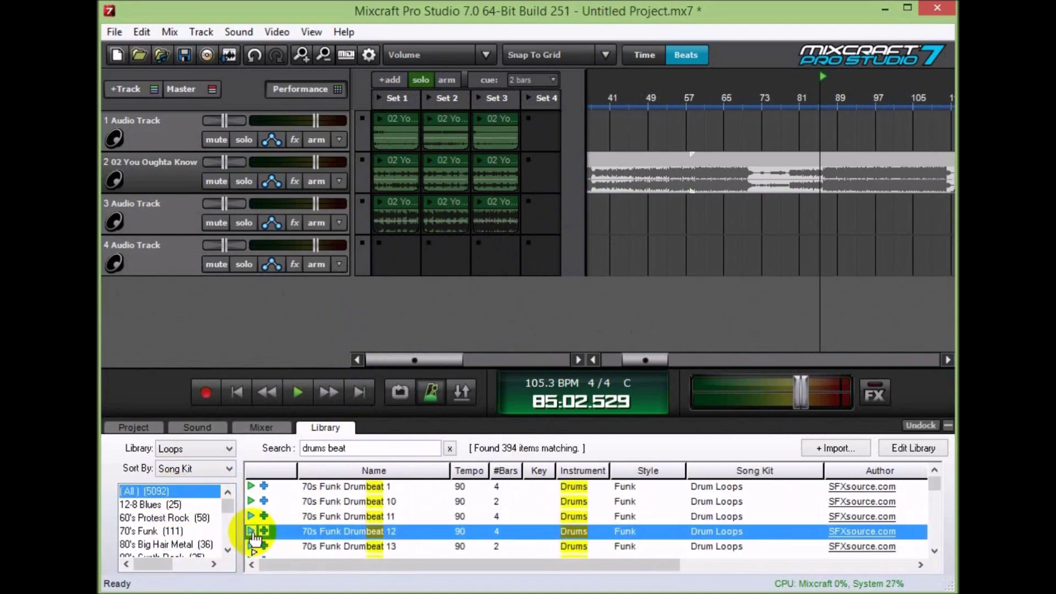
click(252, 532)
scroll(252, 533, down, 3)
scroll(245, 540, down, 4)
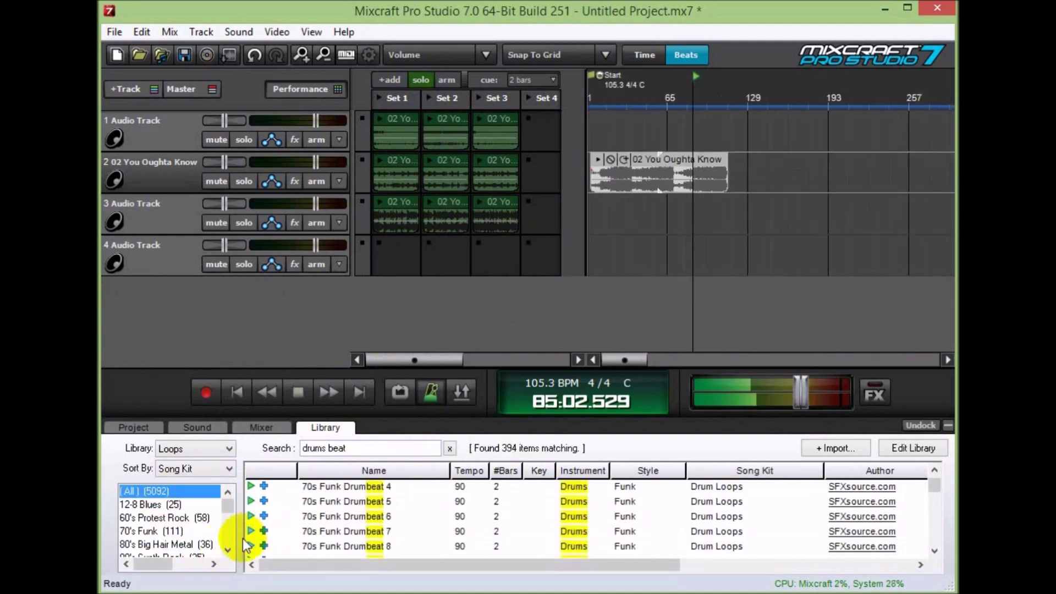
scroll(297, 533, down, 5)
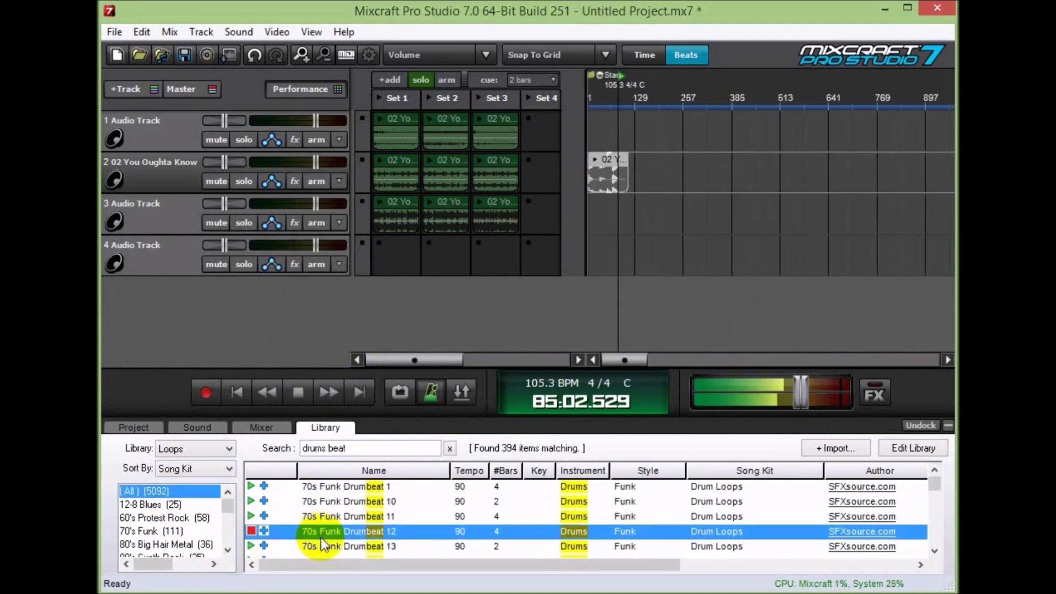
click(251, 531)
- Preview a Jazzy Chill Out Beat 1 drum loop and place the two adjacent Beat 1 loops in the Set 1 and Set 2 slots of track 4
click(252, 546)
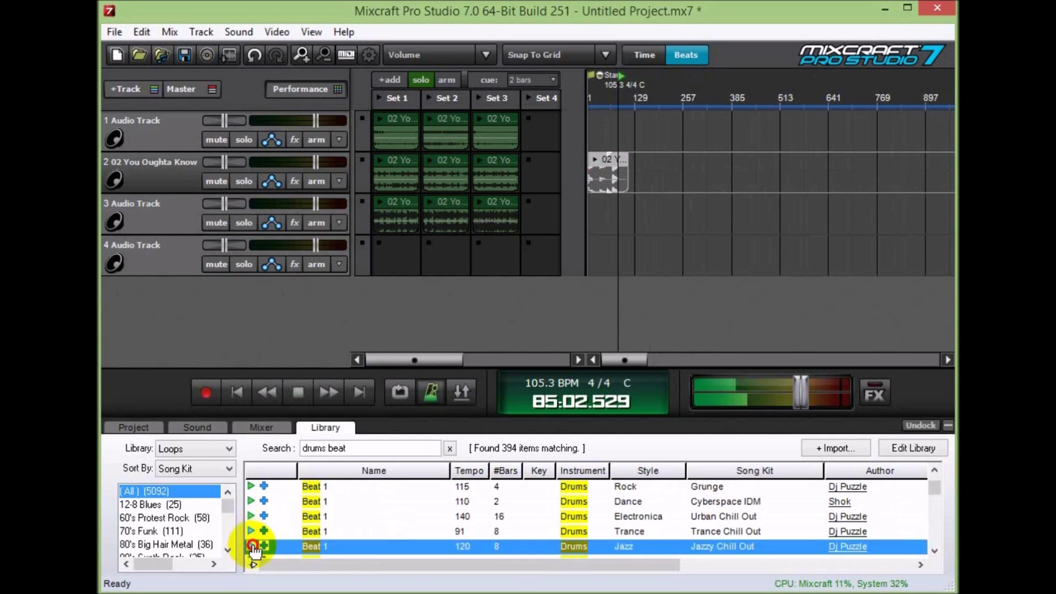
scroll(254, 547, down, 2)
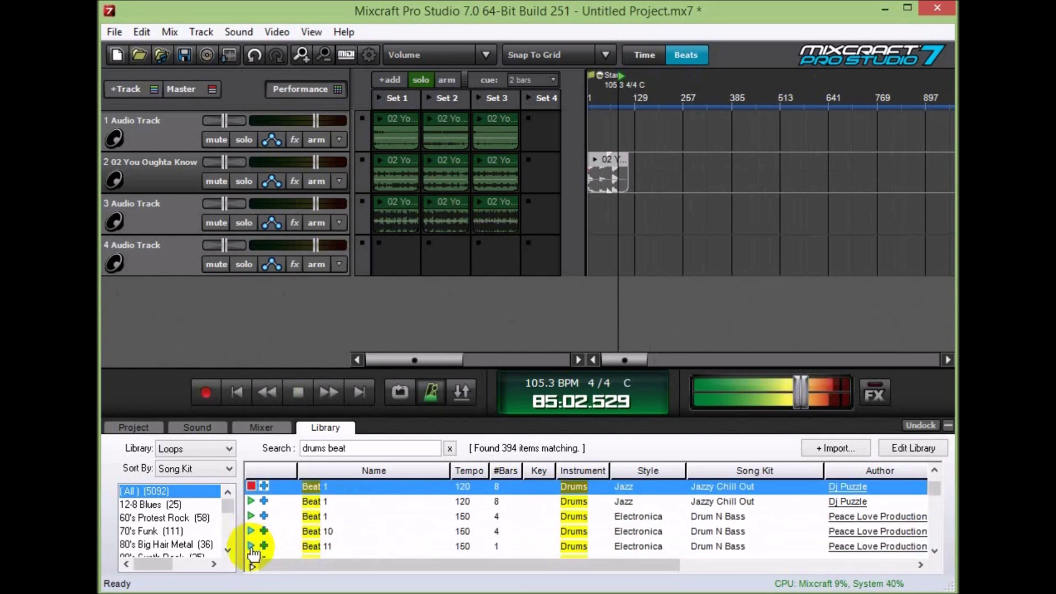
drag(312, 486, 391, 256)
drag(315, 507, 444, 267)
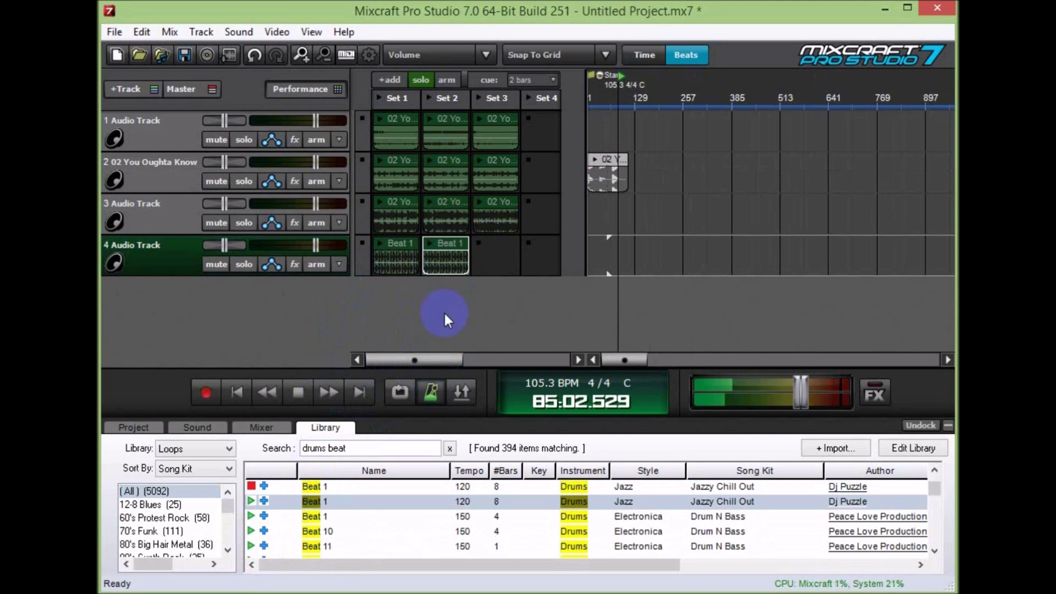
- Place the 120 BPM Mellow Emo Rock Beat 3 loop in the Set 3 slot of track 4 and stop playback
scroll(307, 542, down, 10)
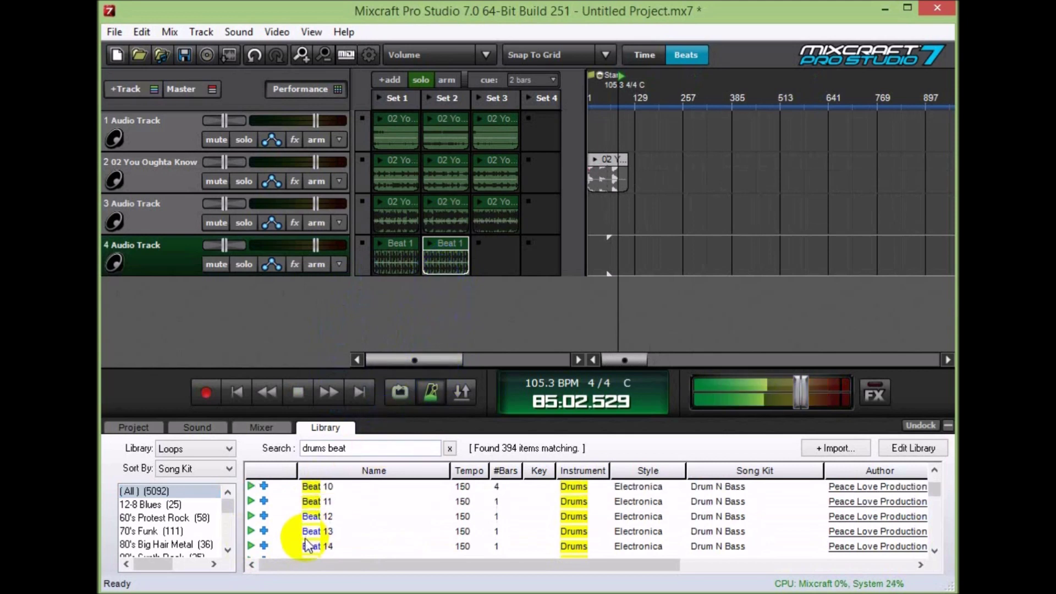
drag(314, 487, 489, 264)
click(297, 392)
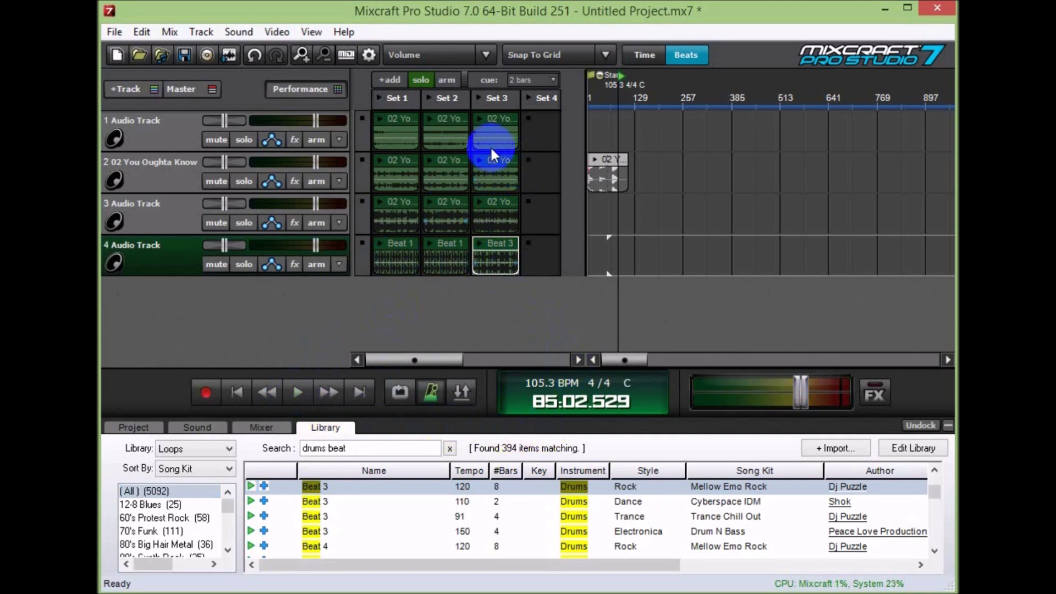
- Launch the Set 1 loops, switch track 4 to its Set 2 beat, and silence tracks 3, 2 and 1 while the drums continue
click(384, 98)
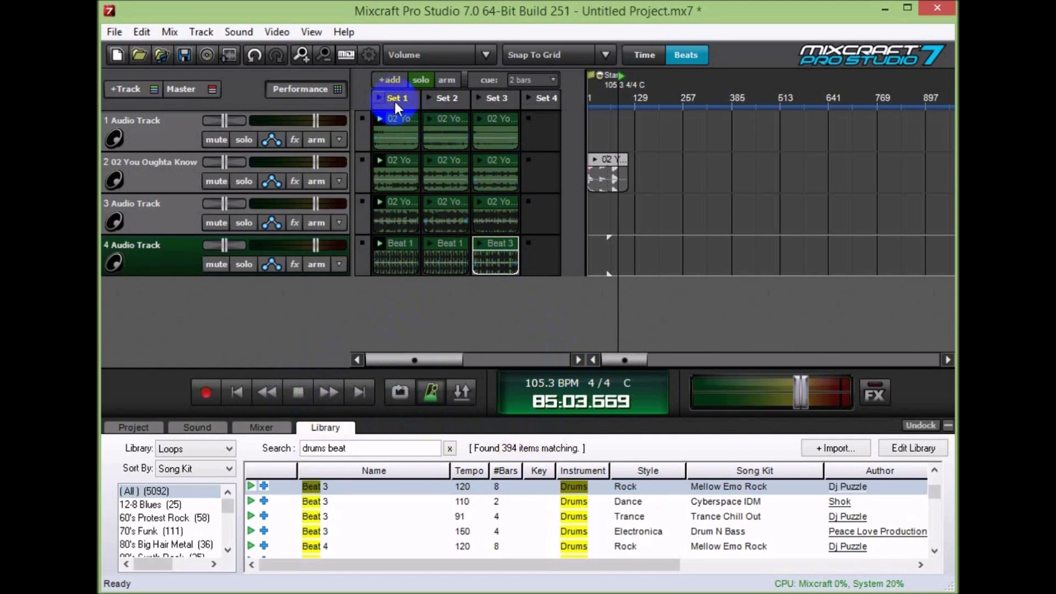
click(432, 393)
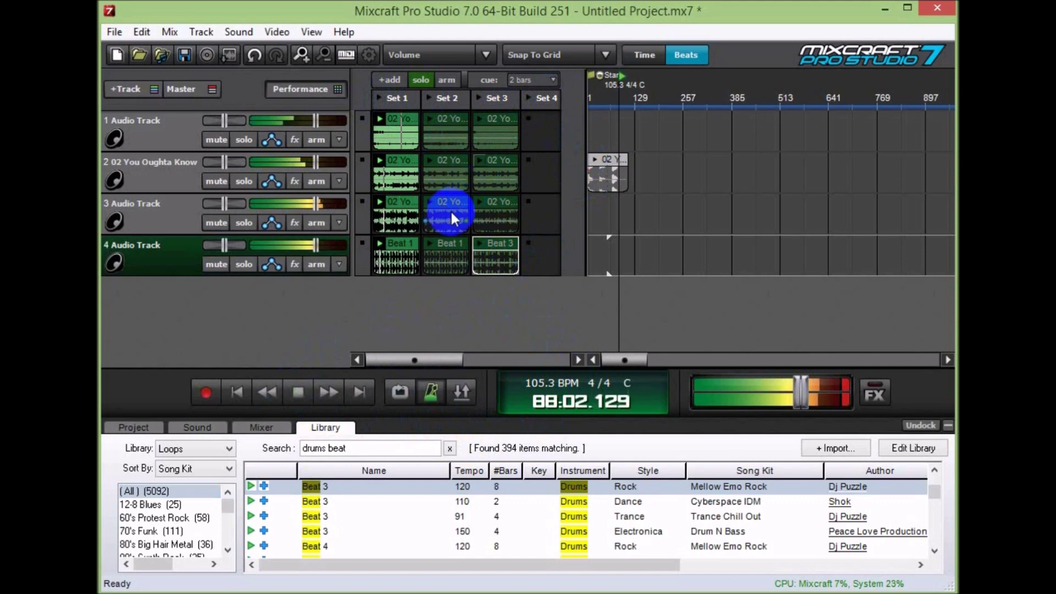
click(431, 248)
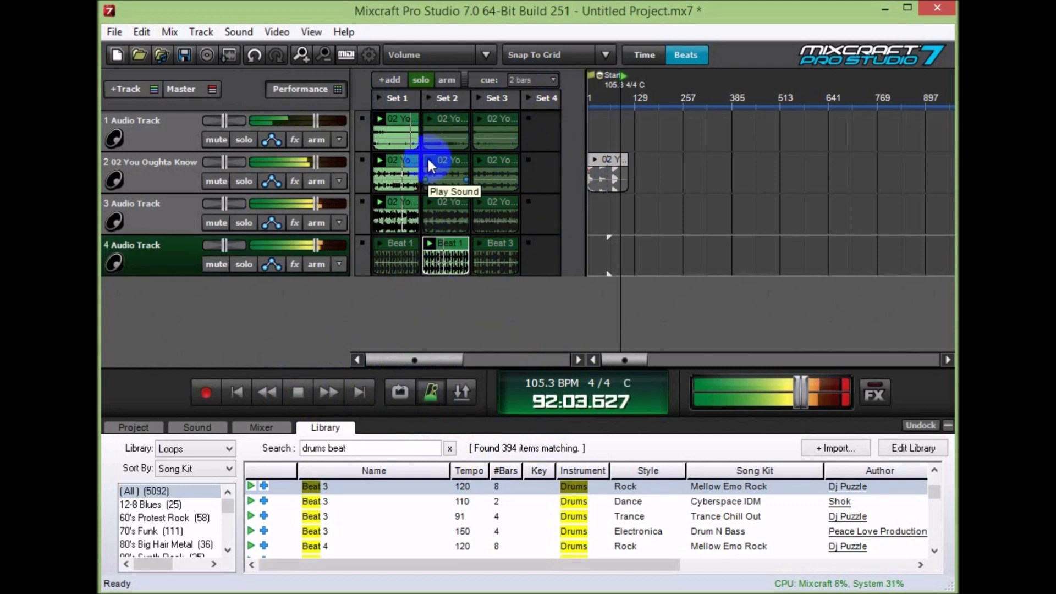
click(528, 202)
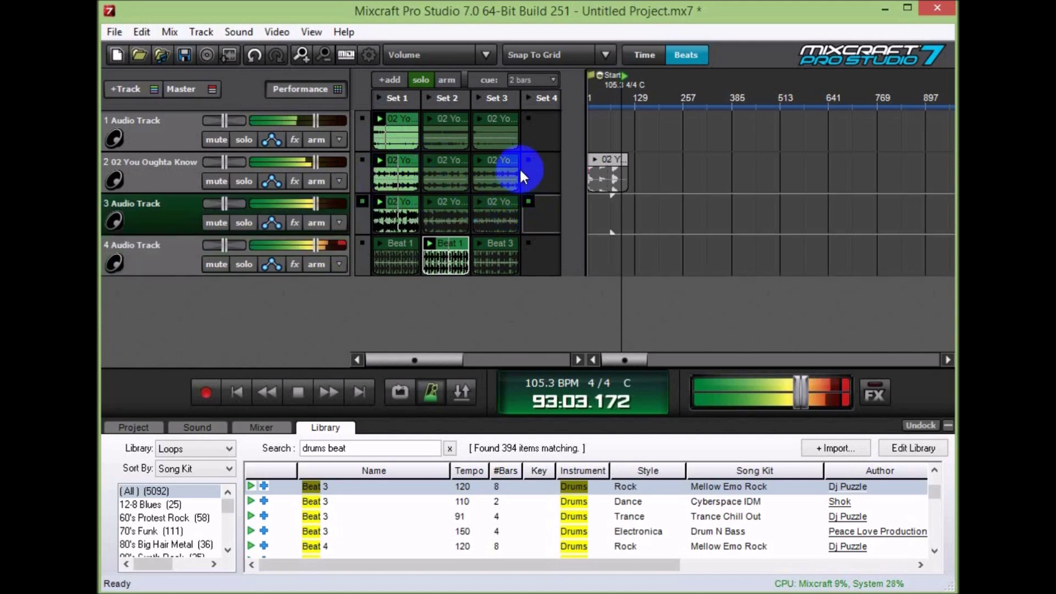
click(524, 159)
click(530, 117)
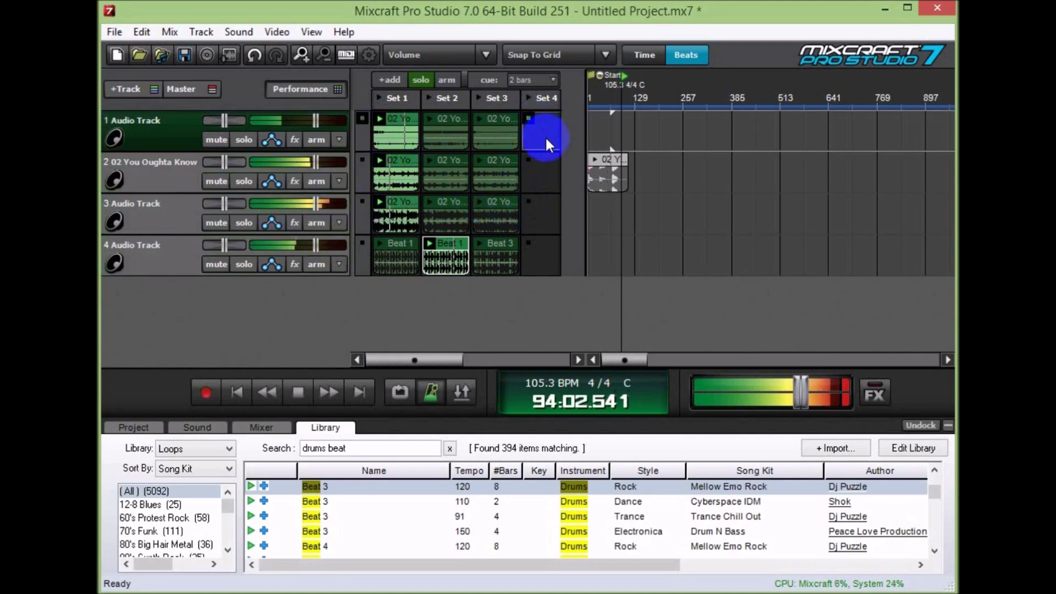
- Set the Performance cue to 1 bar and alternate track 1 between its Set 1 and Set 2 loops over the drums
click(540, 80)
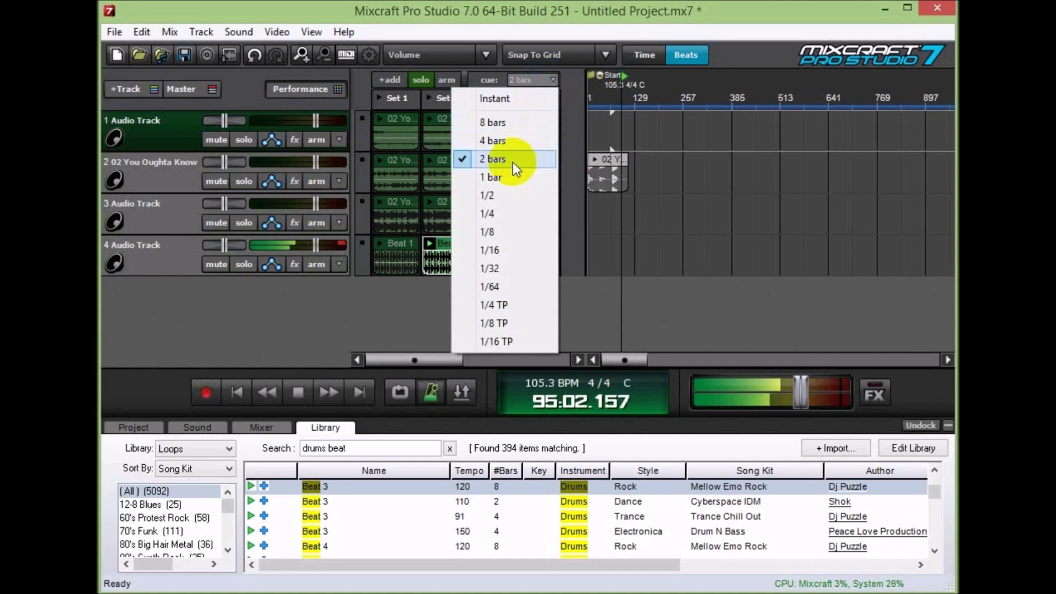
click(507, 179)
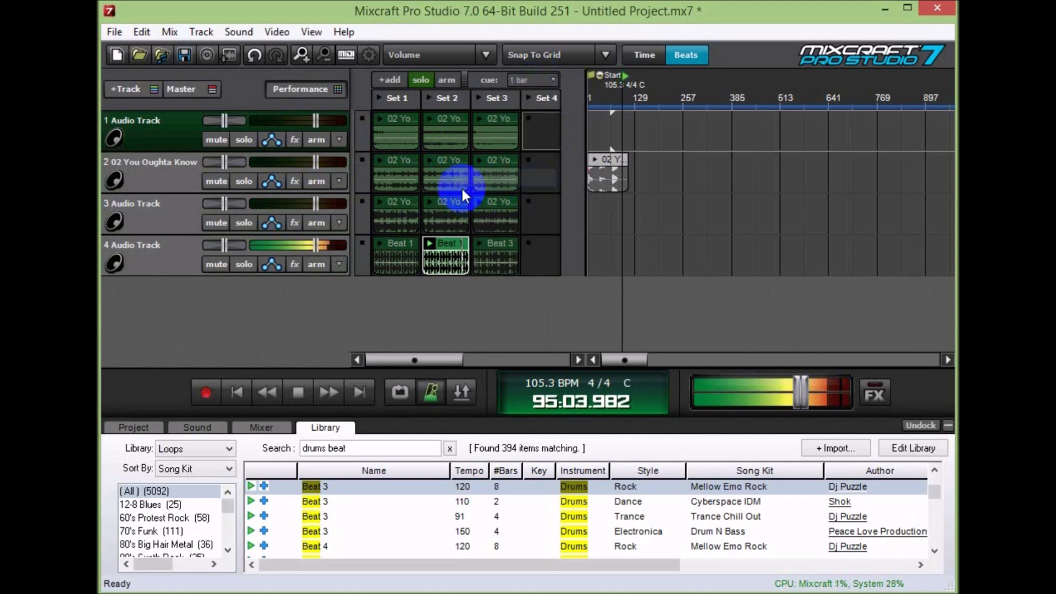
click(380, 117)
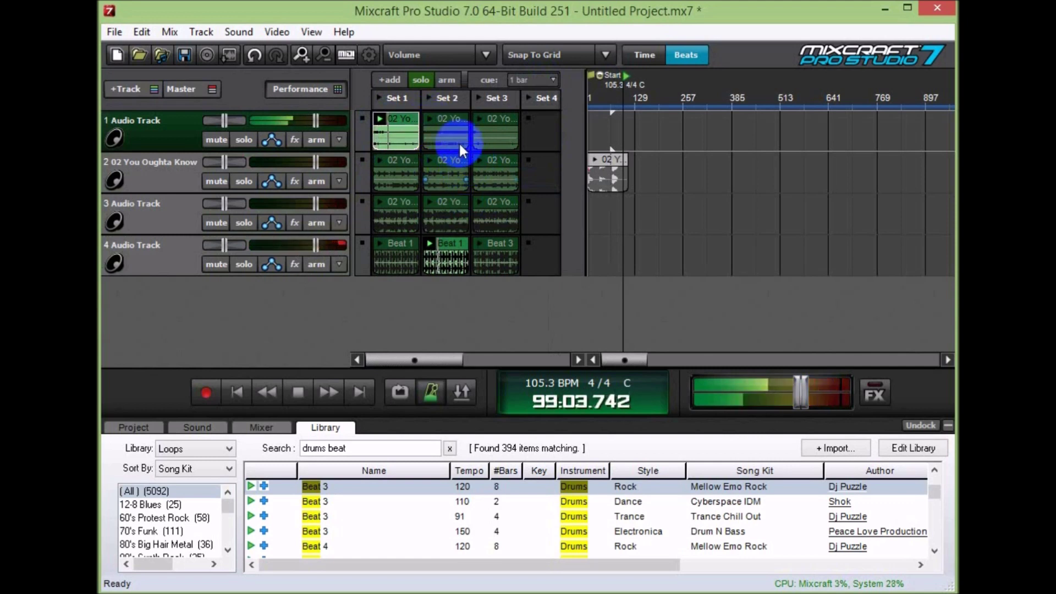
click(439, 124)
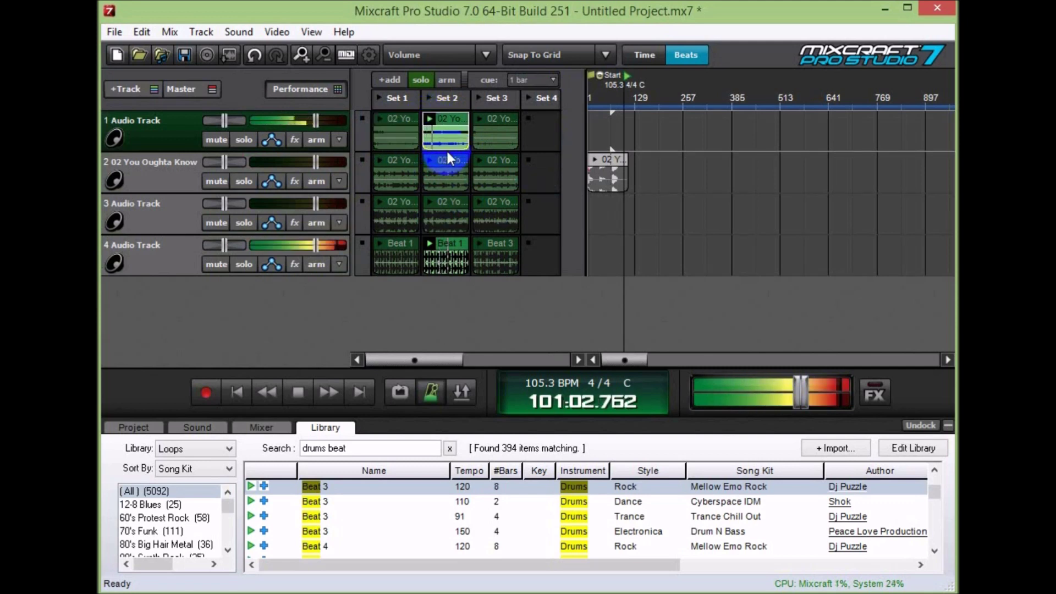
click(380, 116)
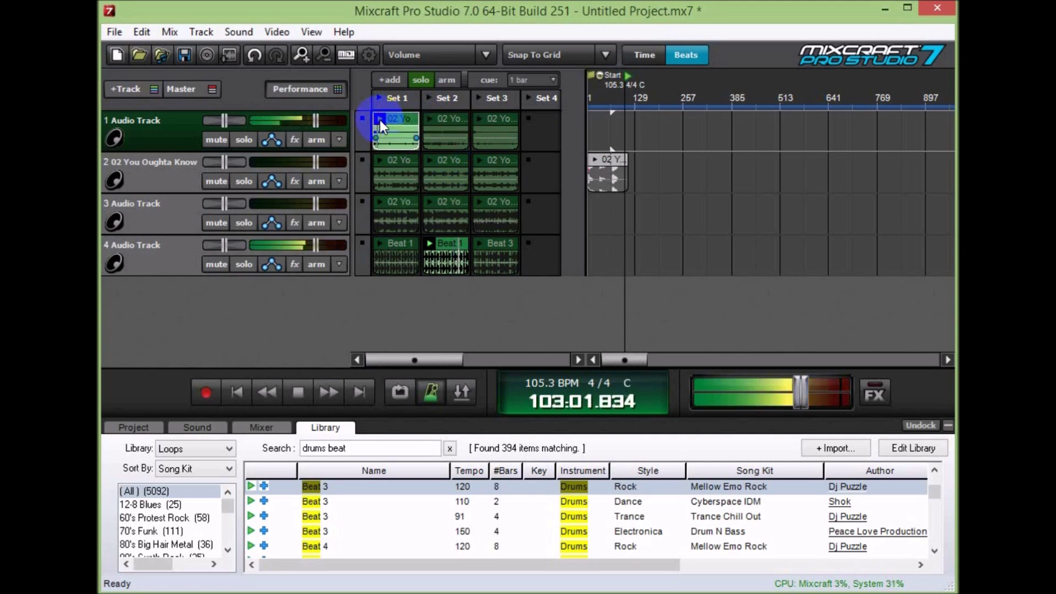
click(428, 120)
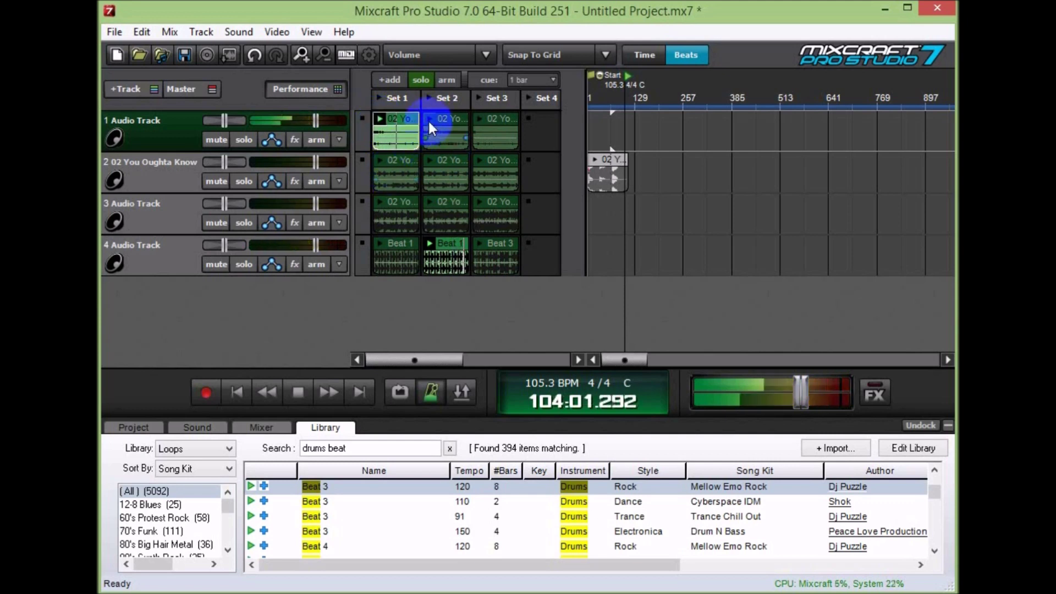
click(429, 121)
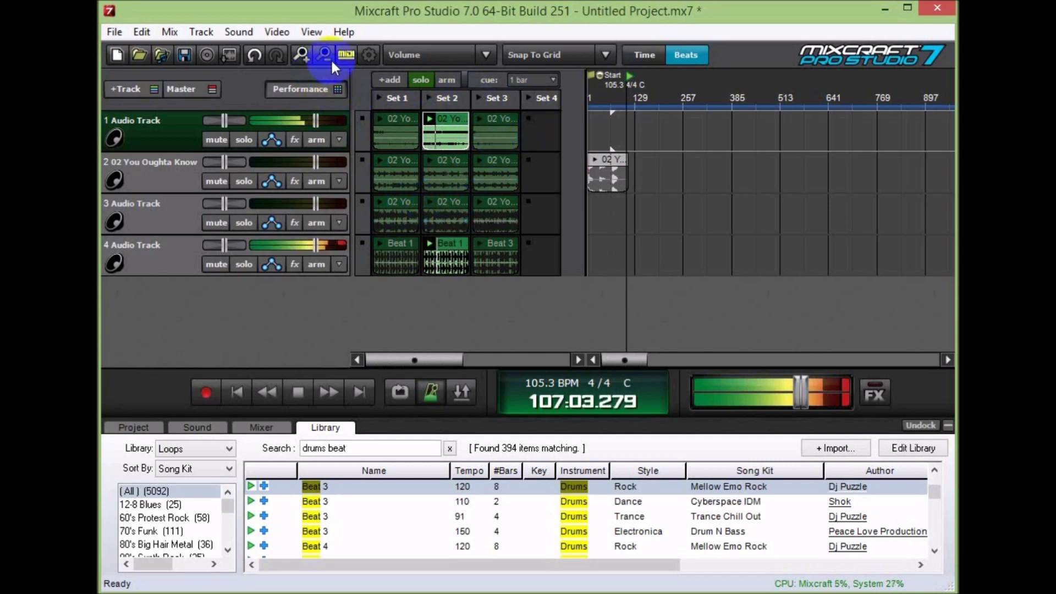
- Map the Set 1 to Set 4 slots of track 3 to the MIDI notes C4, D4, E4 and F4 on channel 1
click(348, 55)
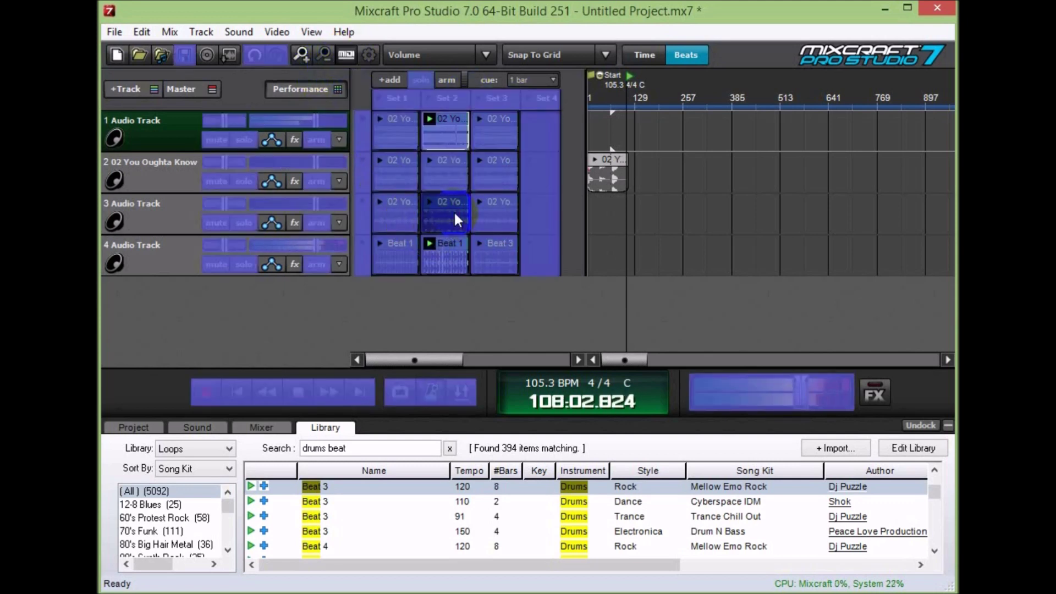
click(494, 209)
click(536, 206)
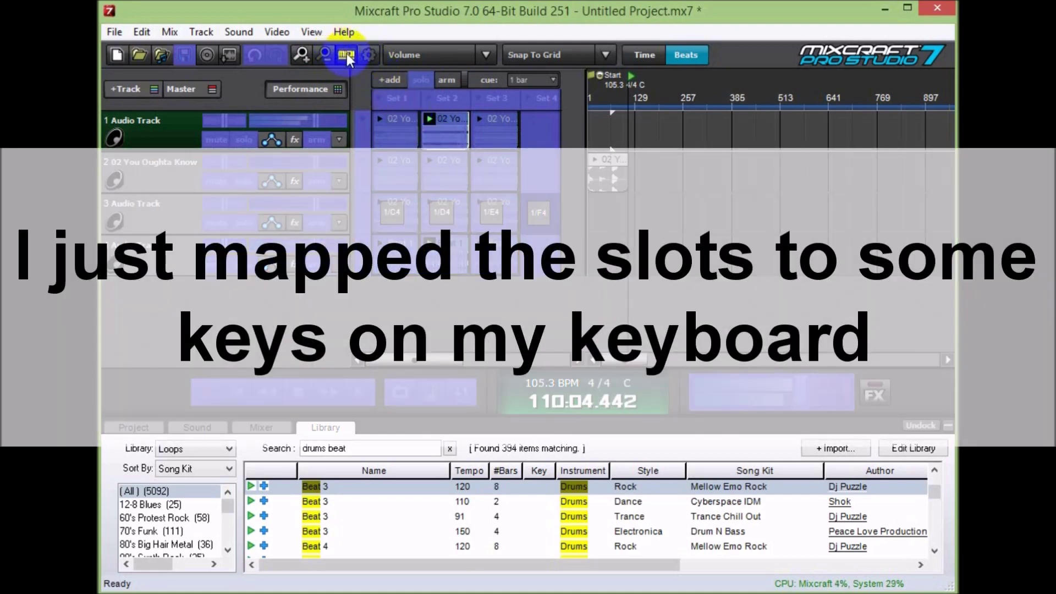
click(346, 57)
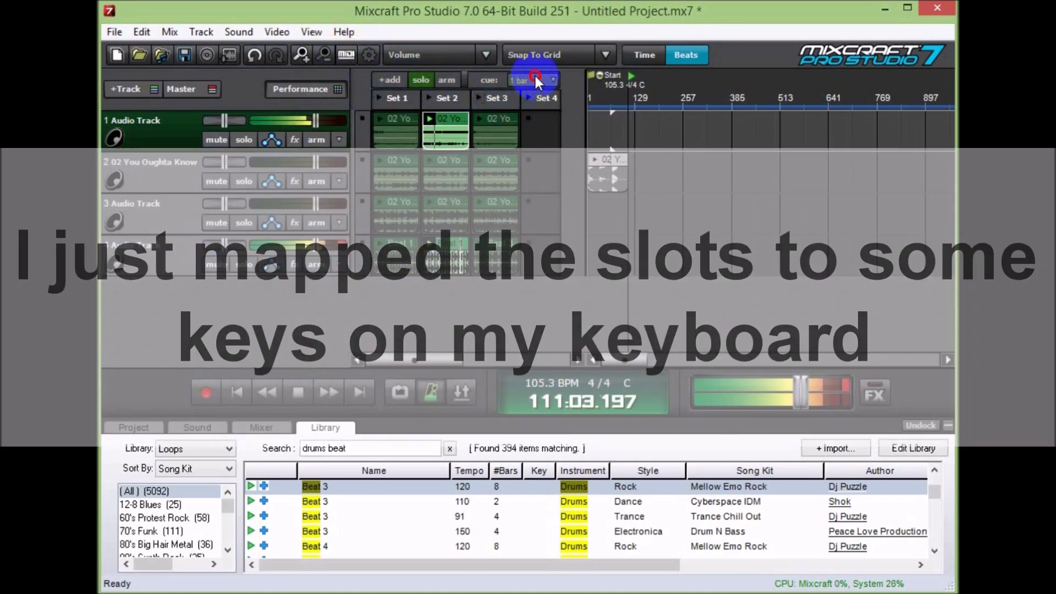
- Set the Performance cue to 1/4 and trigger the Set 1 and Set 3 loops of track 3 during playback
click(534, 80)
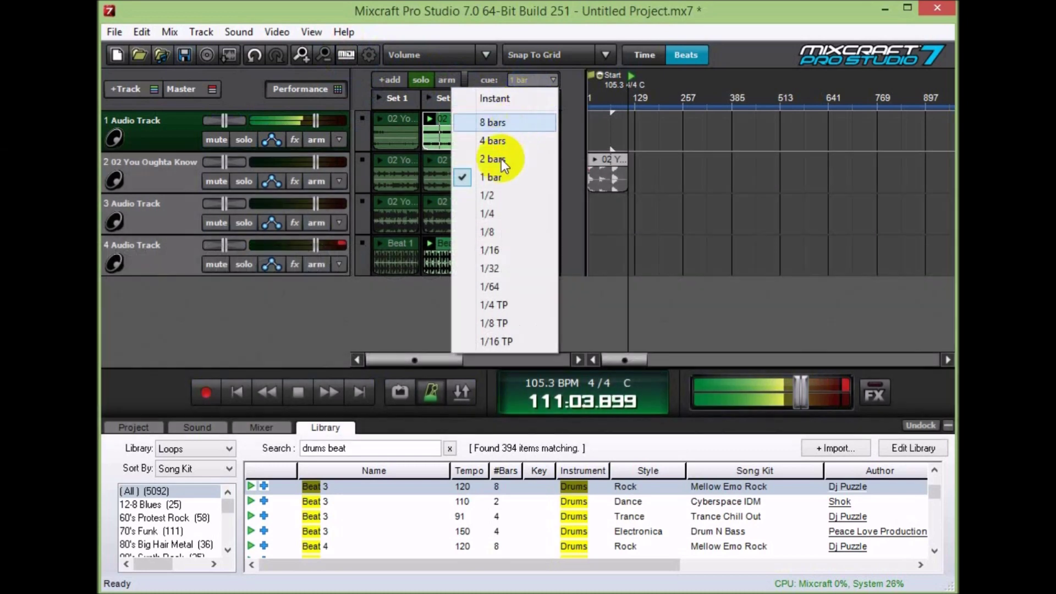
click(498, 215)
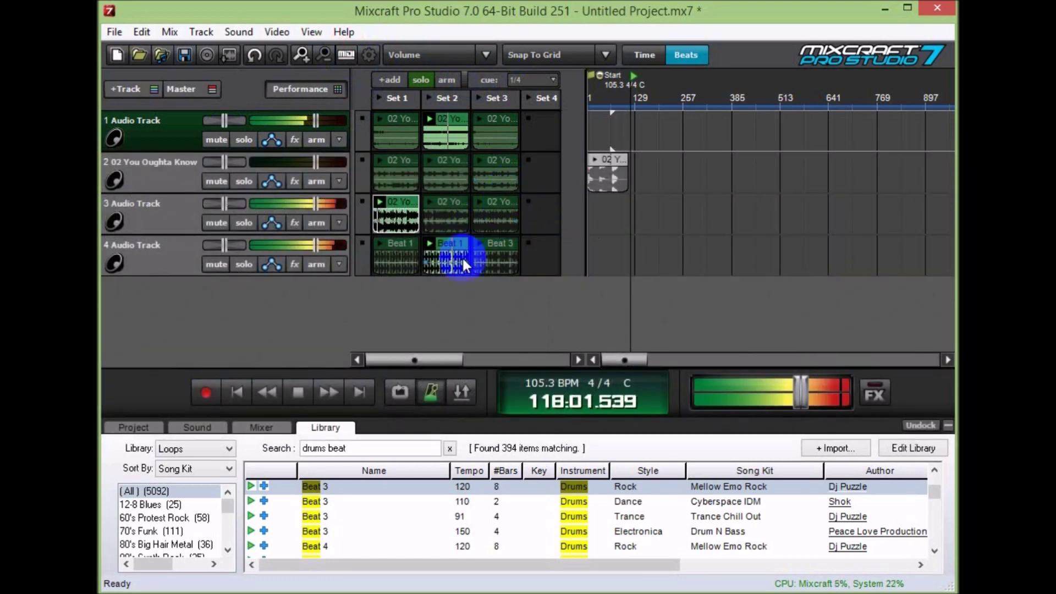
click(490, 231)
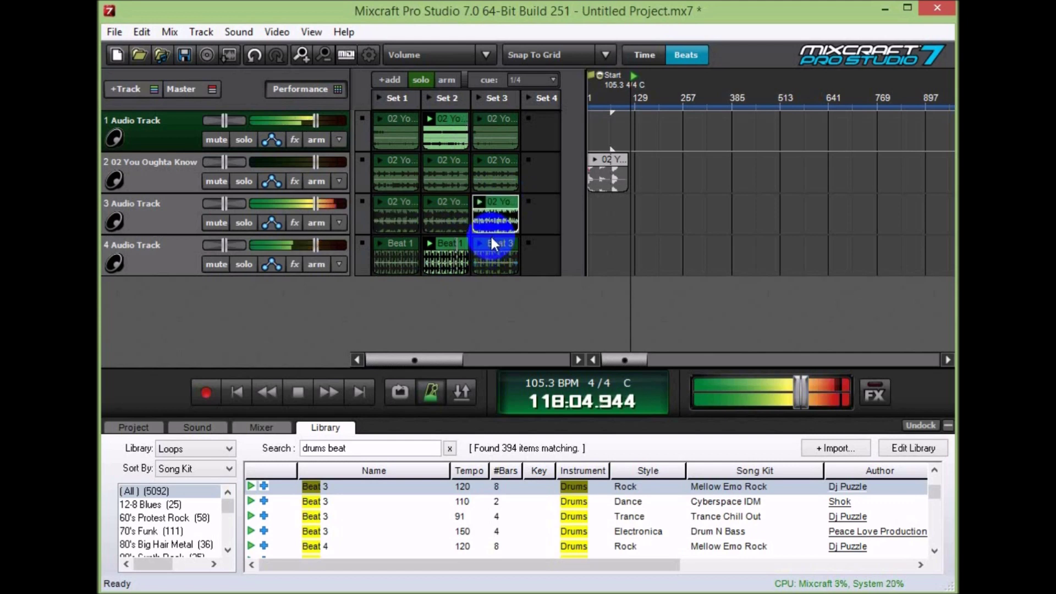
click(492, 223)
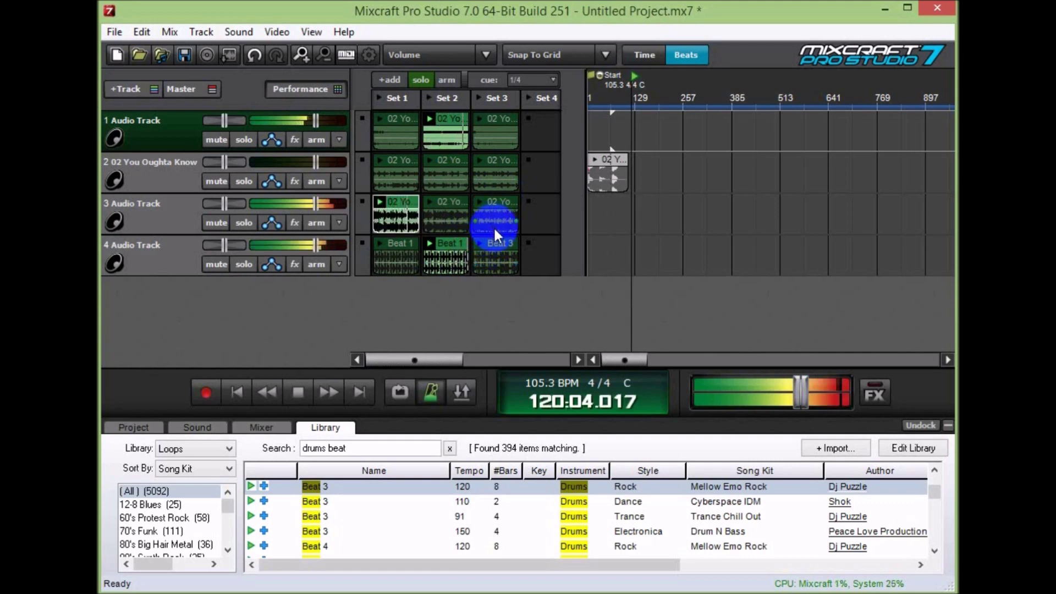
click(492, 225)
click(506, 229)
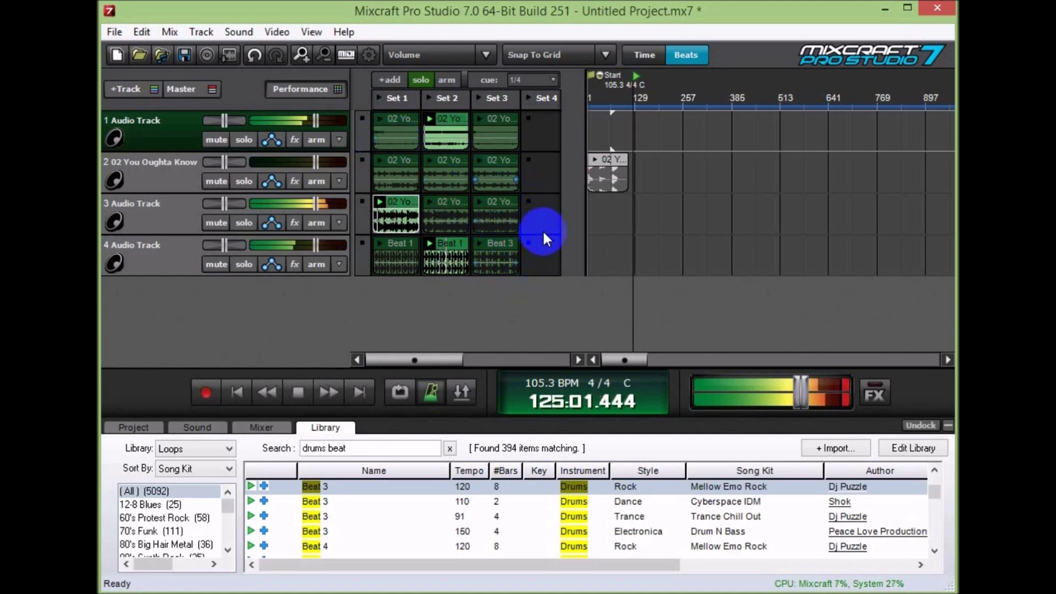
- Switch track 4 to Beat 3, then replace the playing track 3 and track 1 loops with track 2's Set 3 loop
click(529, 247)
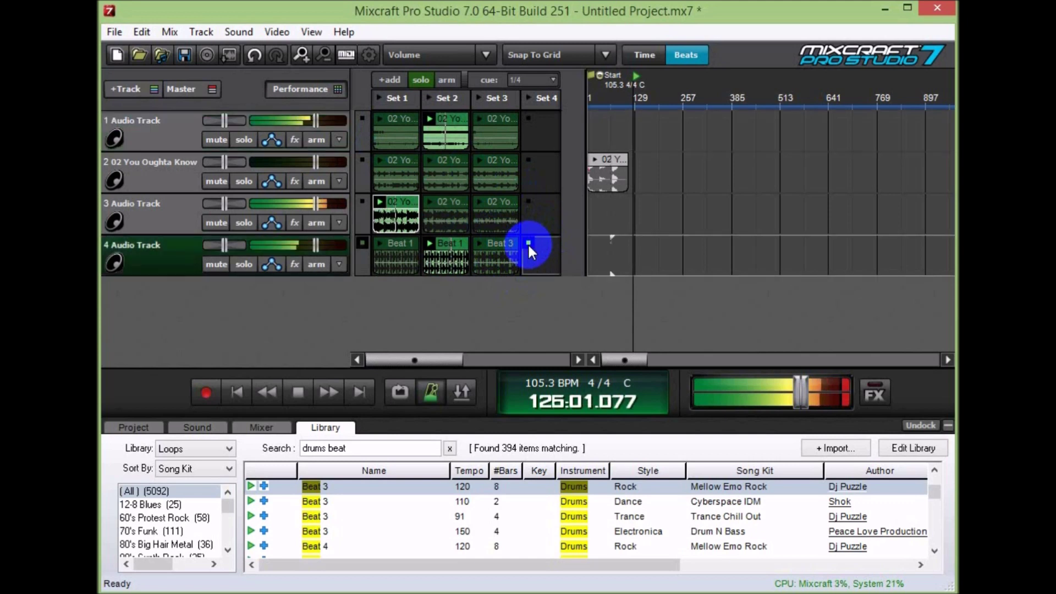
click(484, 247)
click(484, 251)
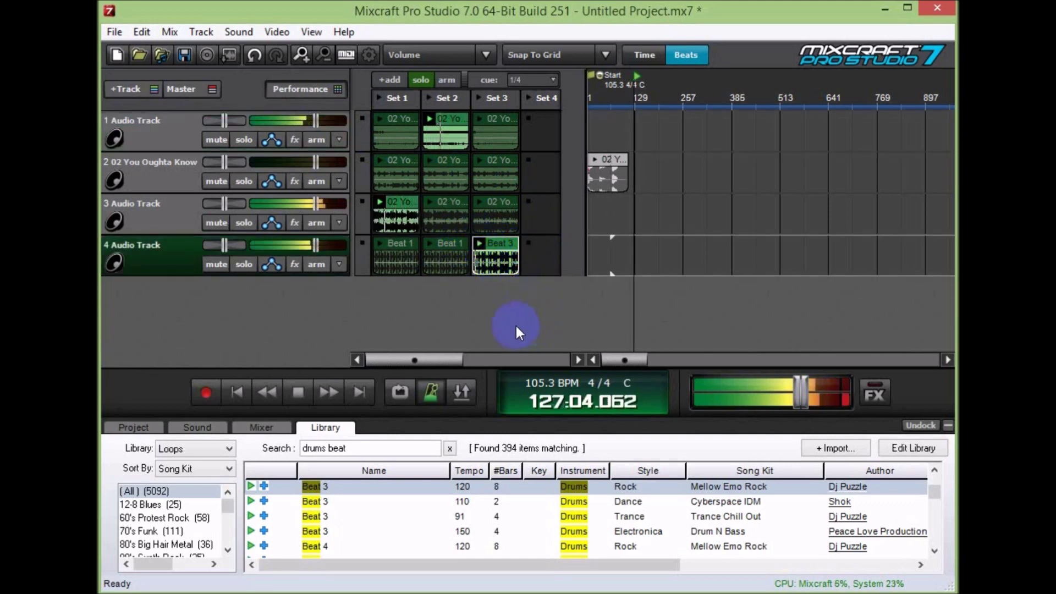
click(528, 201)
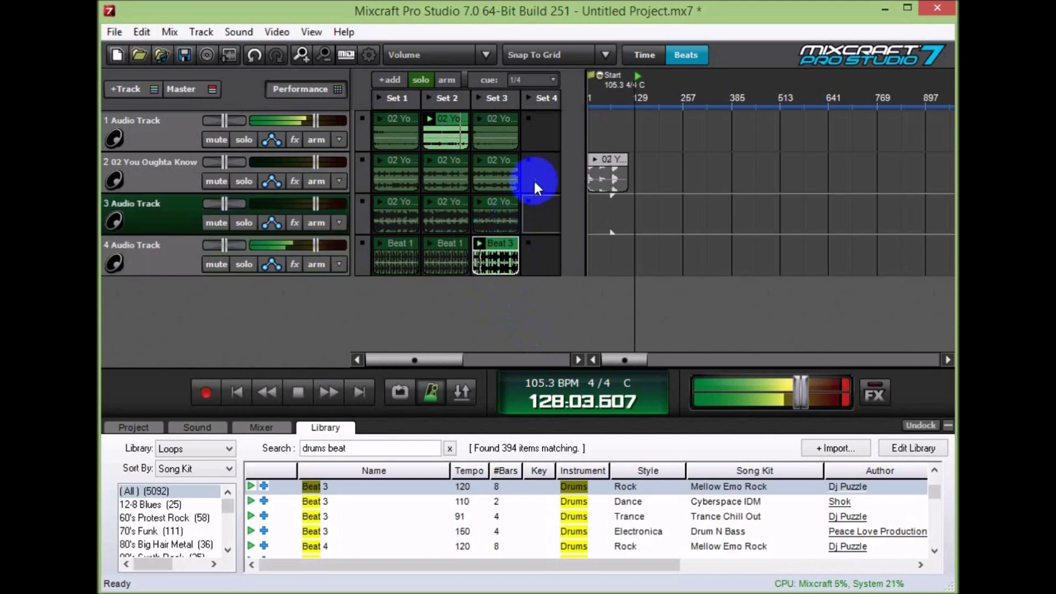
click(526, 121)
click(481, 160)
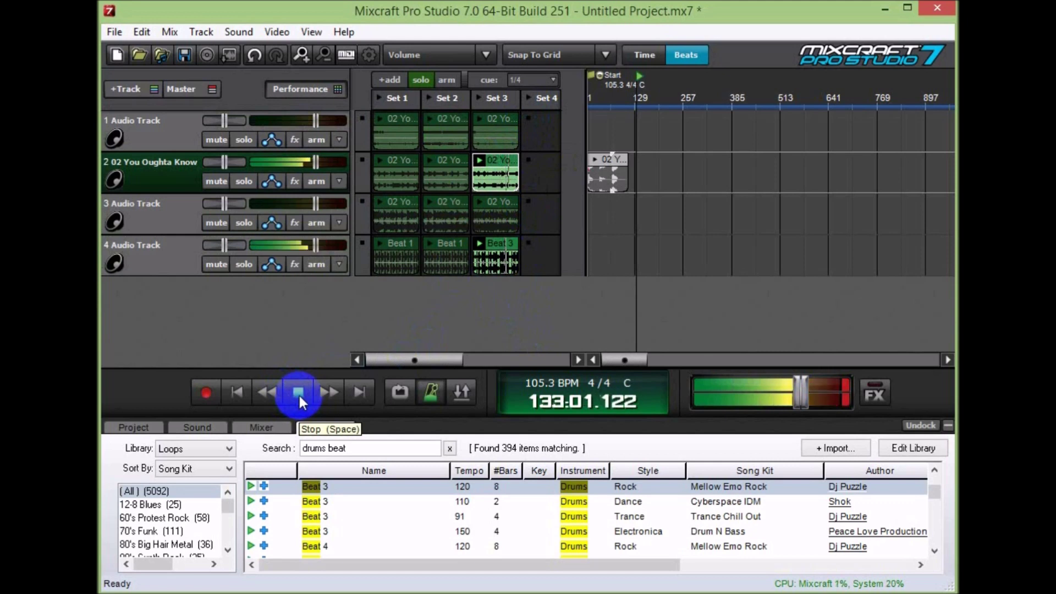
- Play track 3's Set 2 and Set 3 loops alternately with the mapped notes, retriggering Set 2 in quick repeats, and stop playback
key(s)
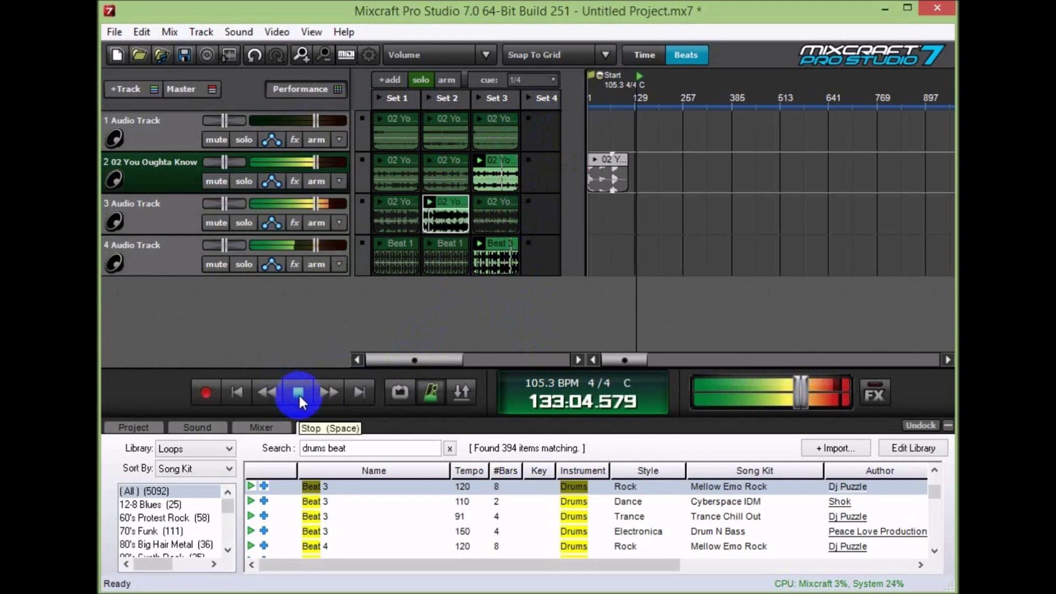
key(d)
key(s)
key(s)
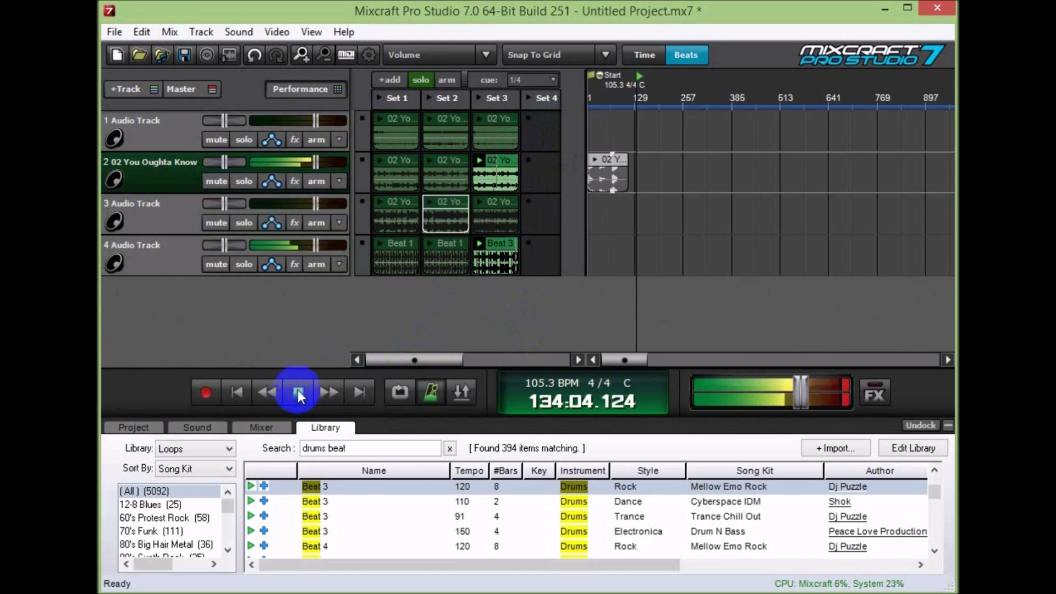
key(s)
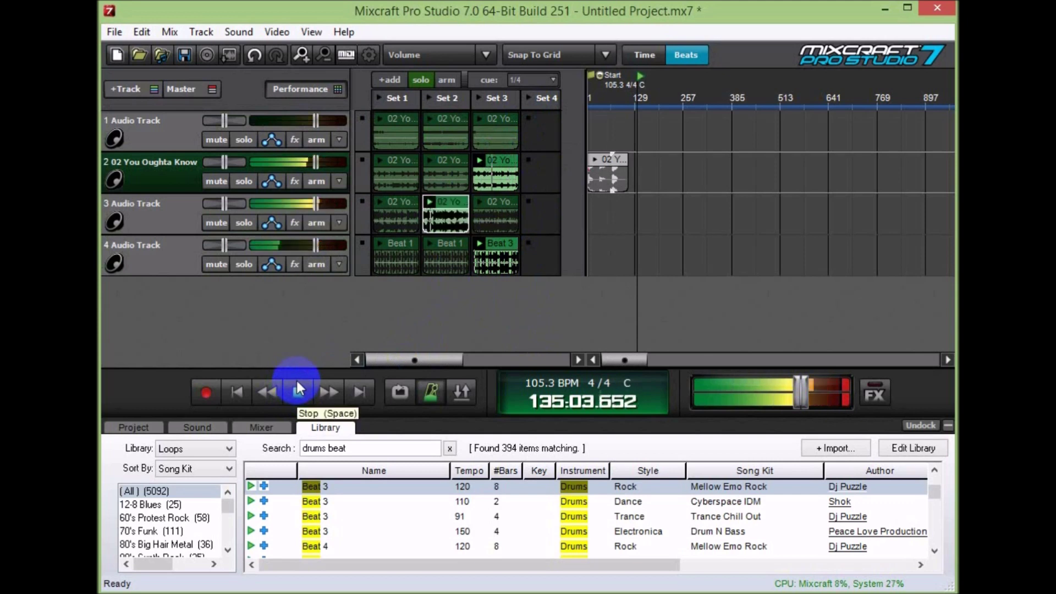
key(d)
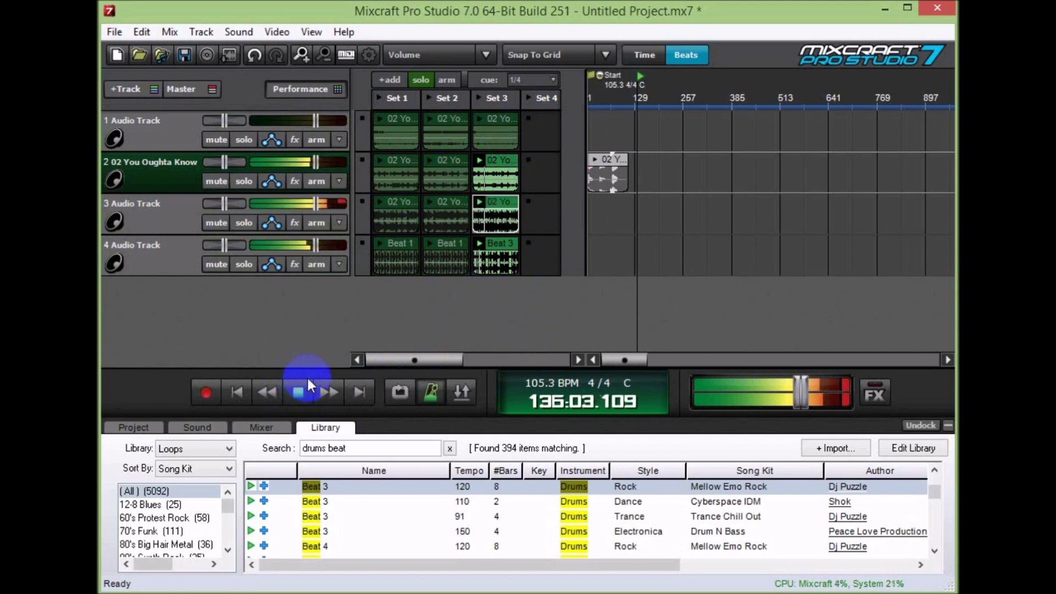
key(s)
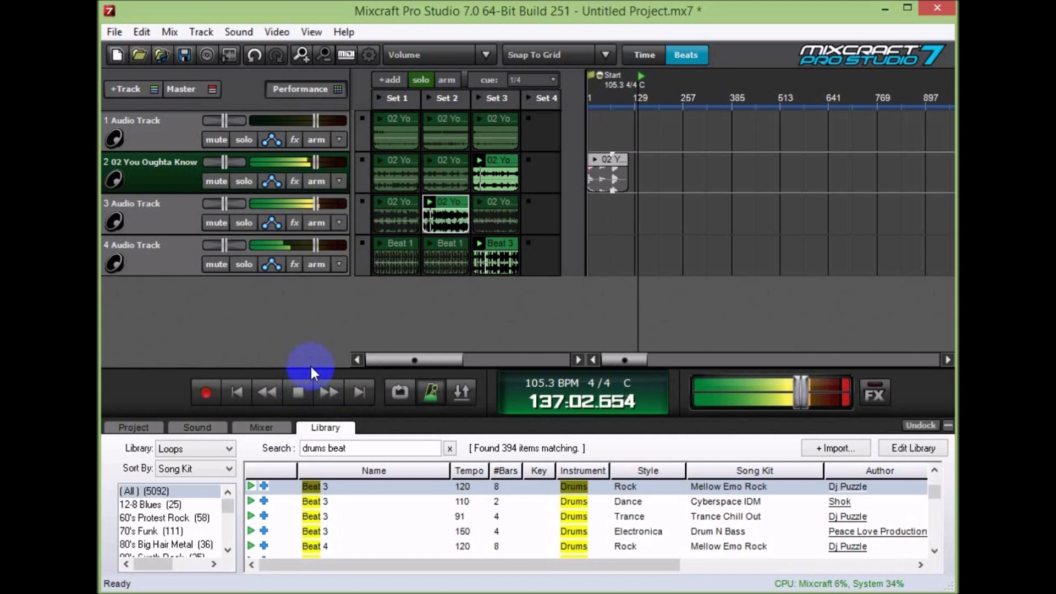
key(d)
key(s)
key(d)
key(s)
key(d)
key(s)
key(s)
key(s)
key(s)
key(s)
key(s)
key(s)
key(s)
key(s)
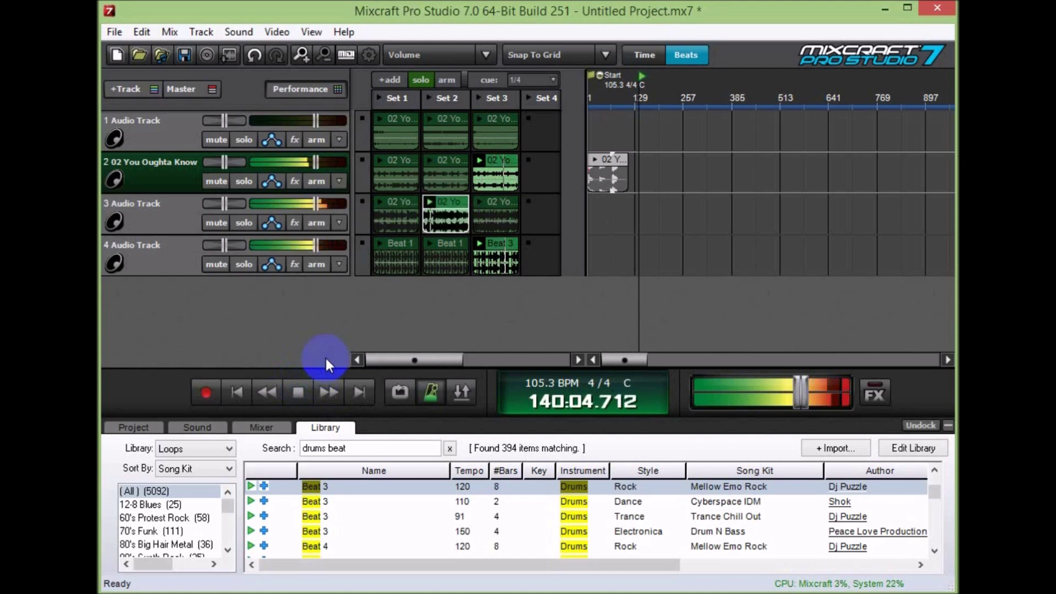
click(306, 391)
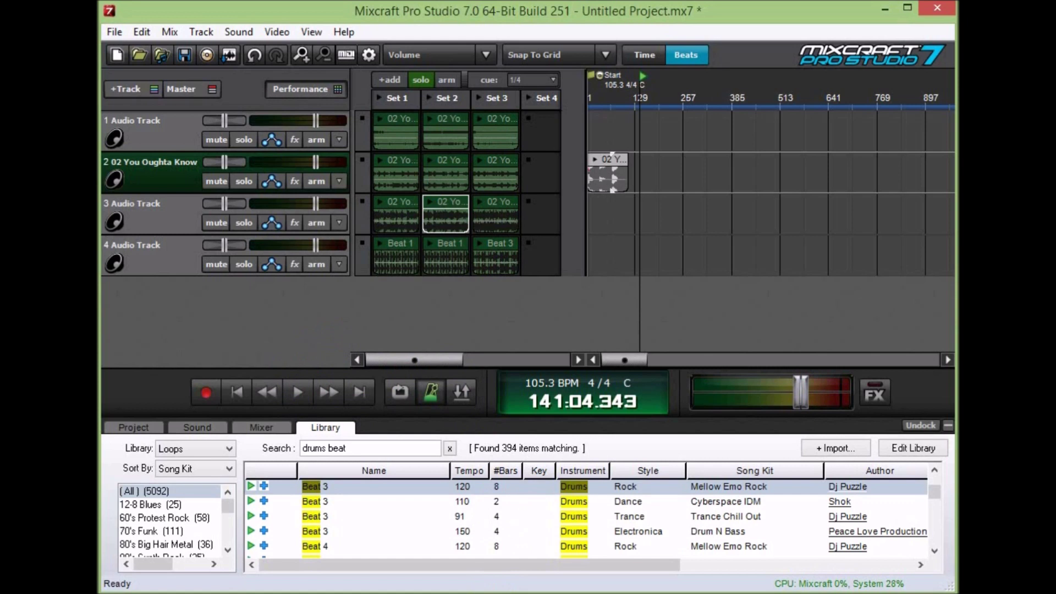
- Place the song 06 Forgiven on track 3 at measure 129 and open its clip in the sound editor
click(630, 215)
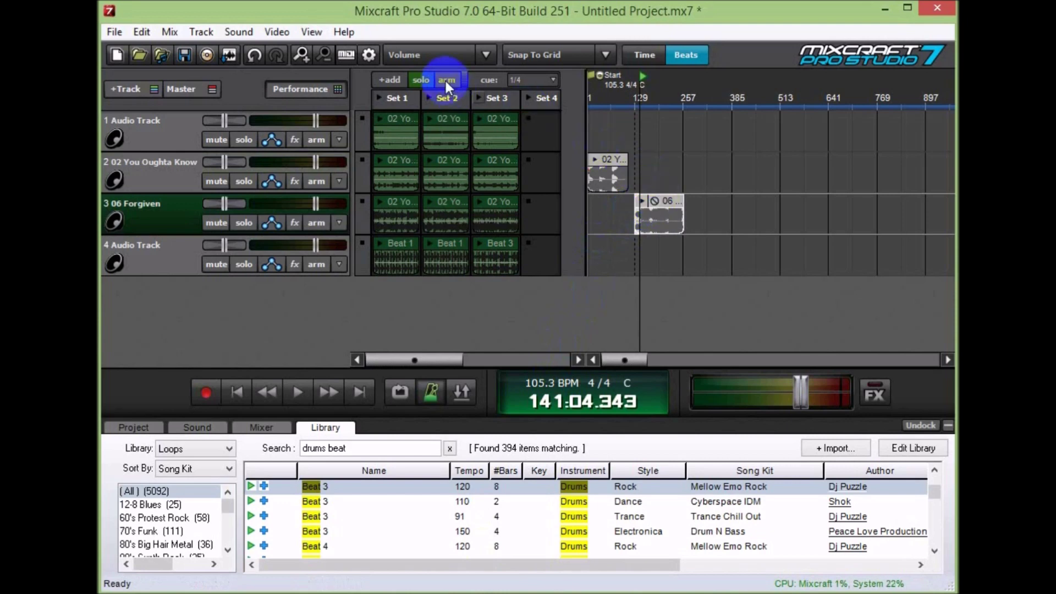
click(652, 200)
double_click(668, 204)
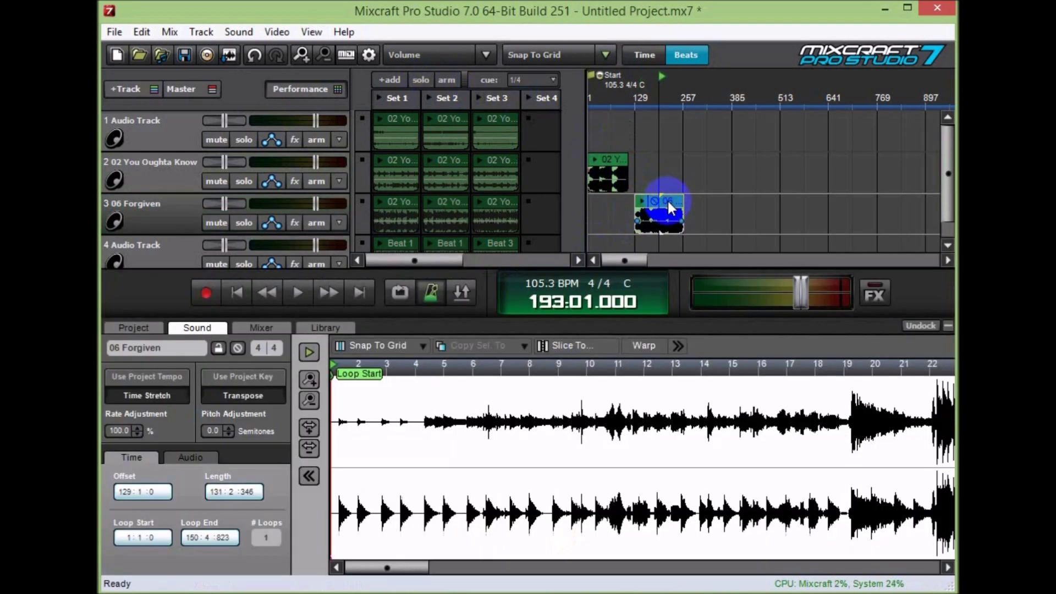
- Turn on warping for the 06 Forgiven clip and autowarp it with the Loose (> 17 mils) setting
click(645, 344)
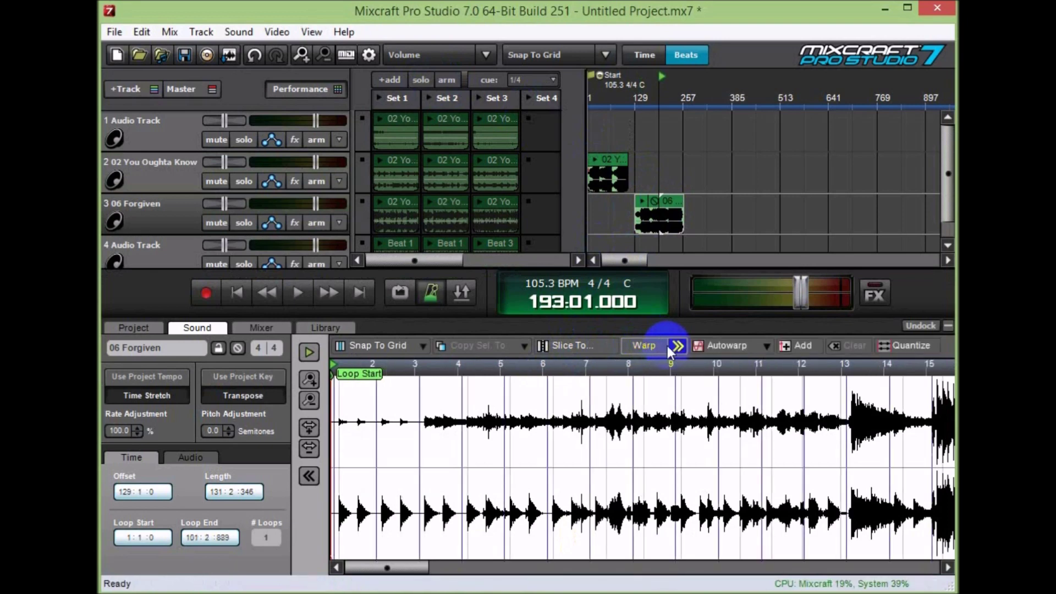
click(727, 346)
click(739, 404)
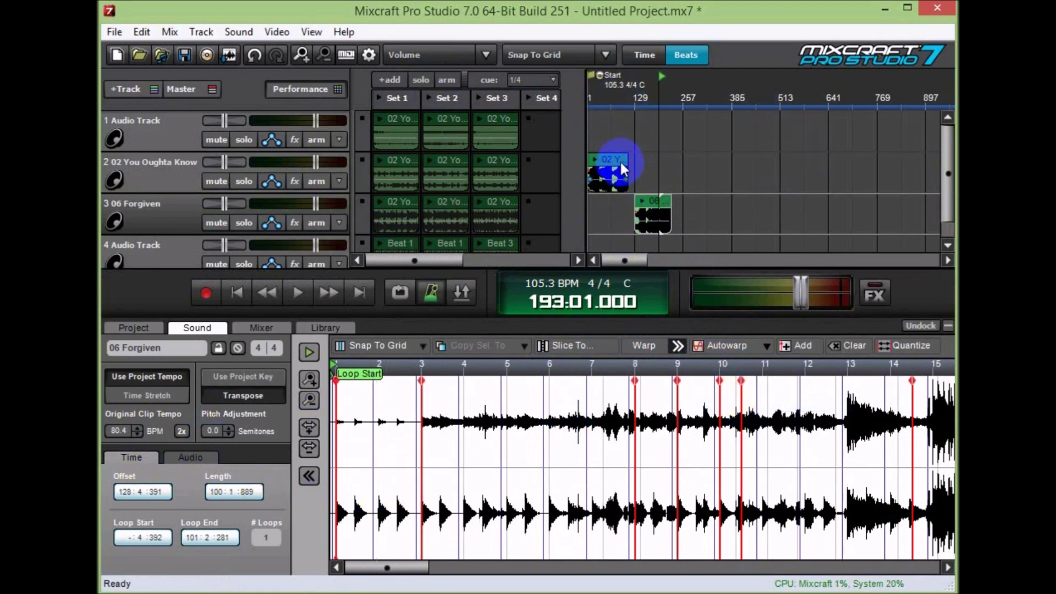
- Move the 06 Forgiven clip from track 3 to track 2 at measure 105, overlapping the end of 02 You Oughta Know
click(663, 202)
drag(664, 203, 659, 202)
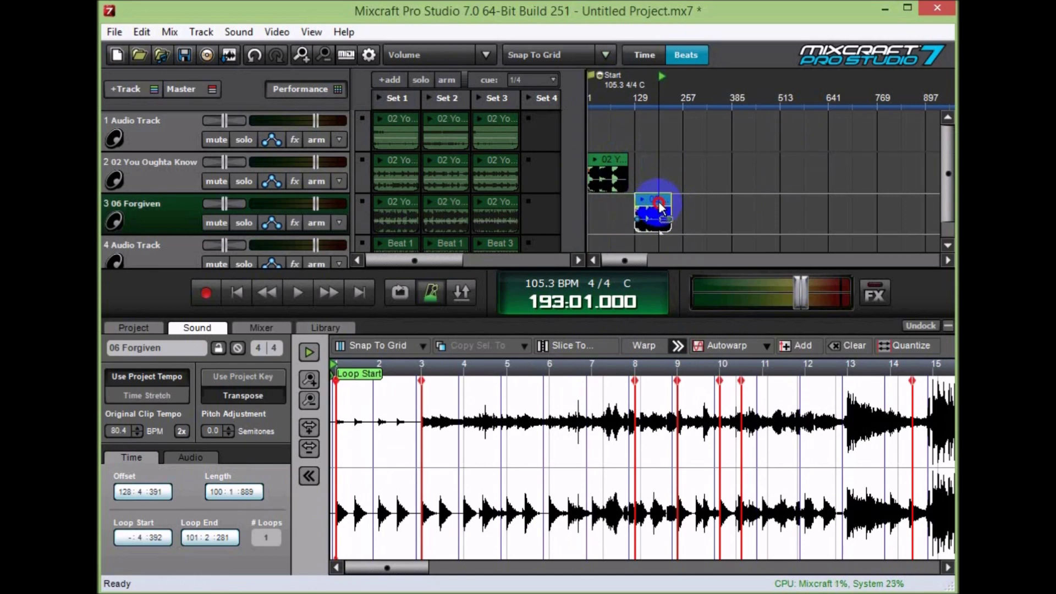
scroll(658, 202, up, 3)
scroll(658, 203, up, 2)
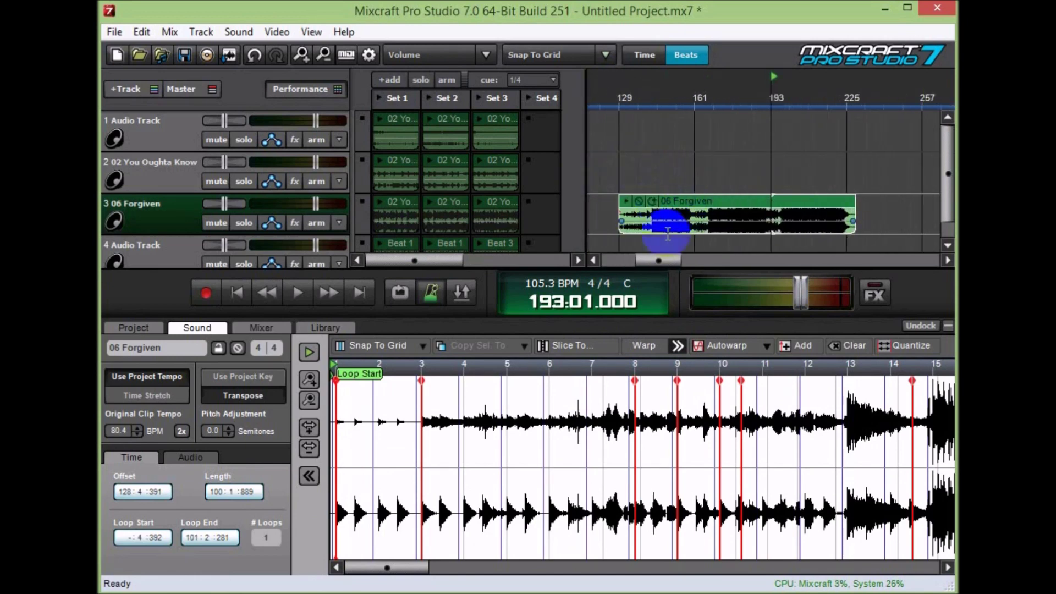
drag(653, 260, 640, 259)
drag(867, 209, 808, 163)
- Play the transition into 06 Forgiven from measure 97, skip ahead to just before measure 105, inspect the warp markers and stop playback
click(741, 99)
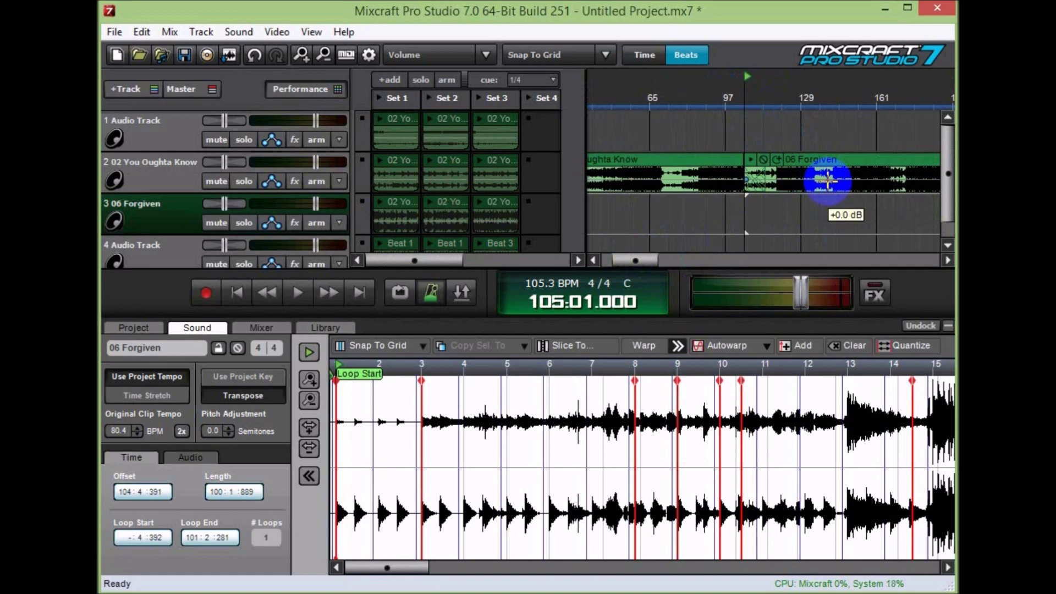
click(728, 102)
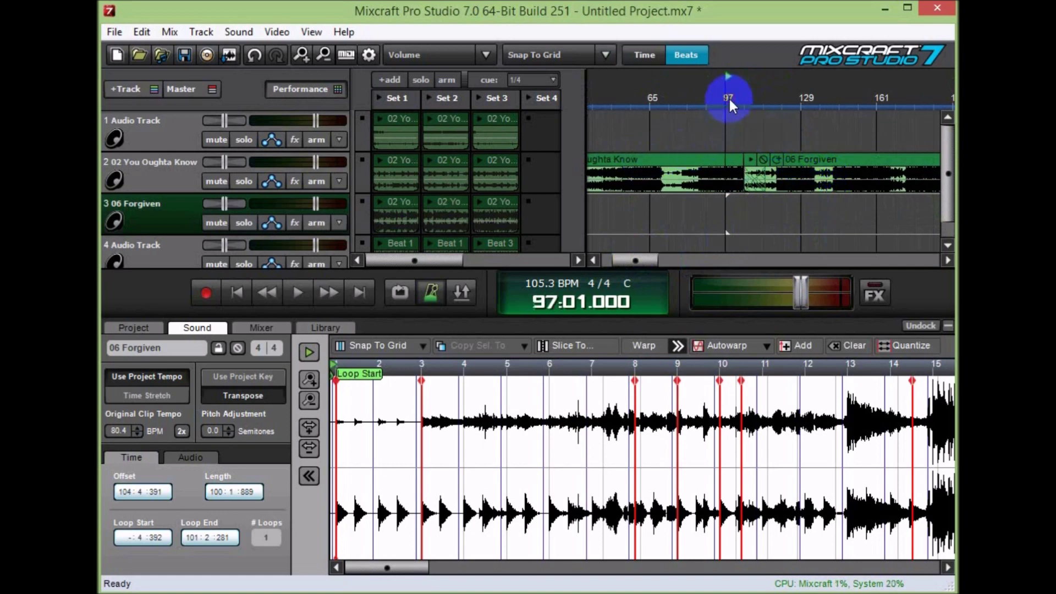
key(space)
scroll(753, 130, up, 2)
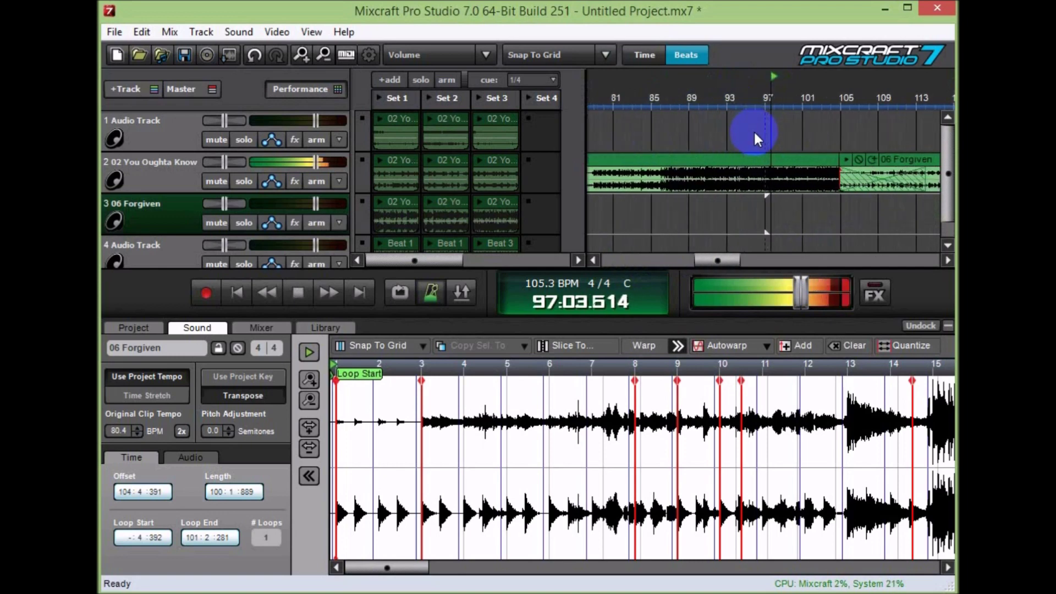
click(817, 97)
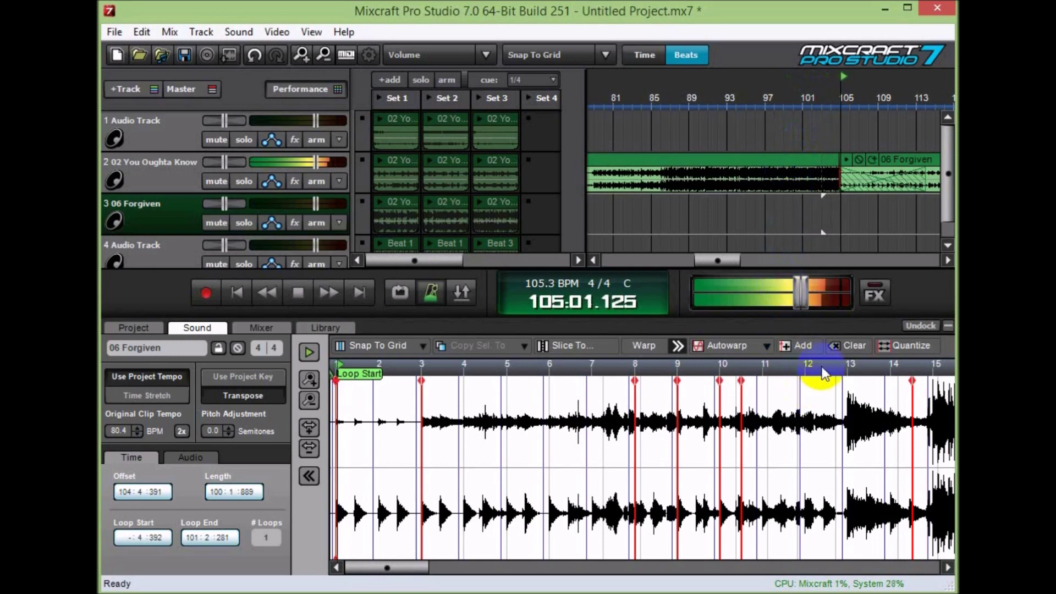
scroll(829, 349, down, 1)
scroll(877, 224, down, 3)
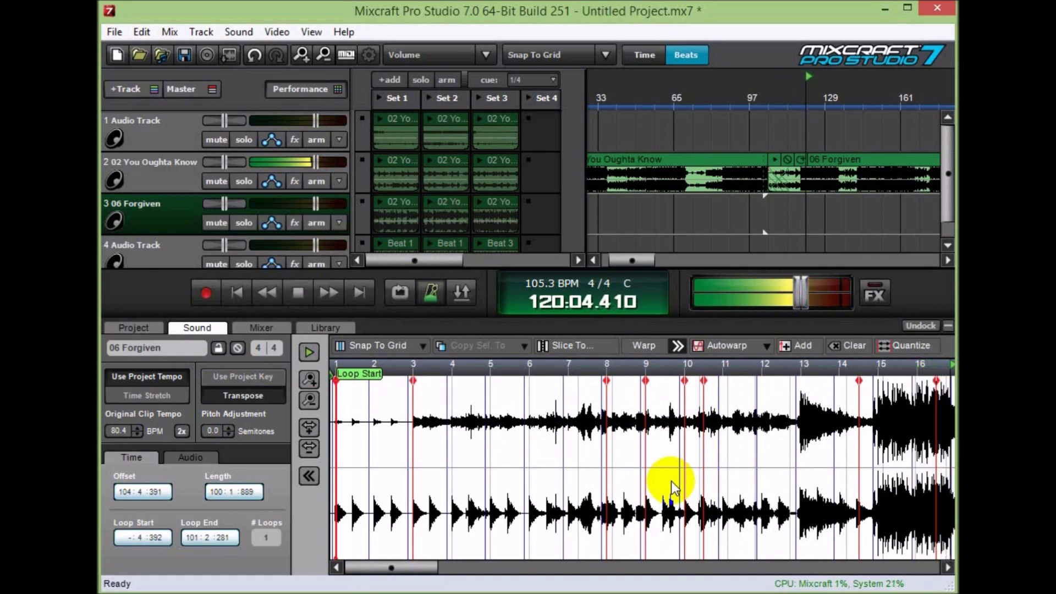
scroll(671, 486, down, 3)
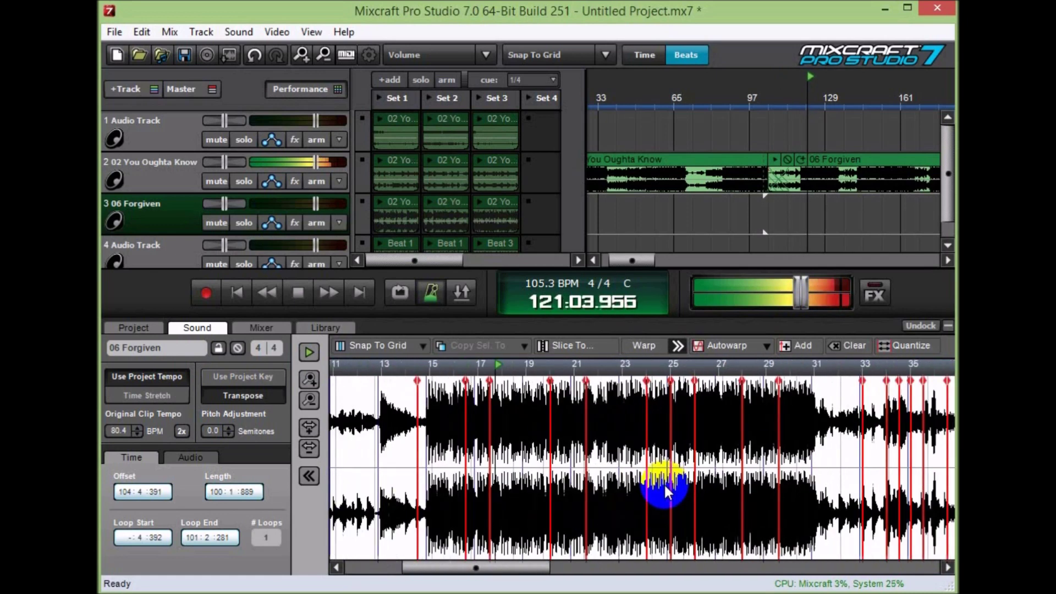
click(298, 292)
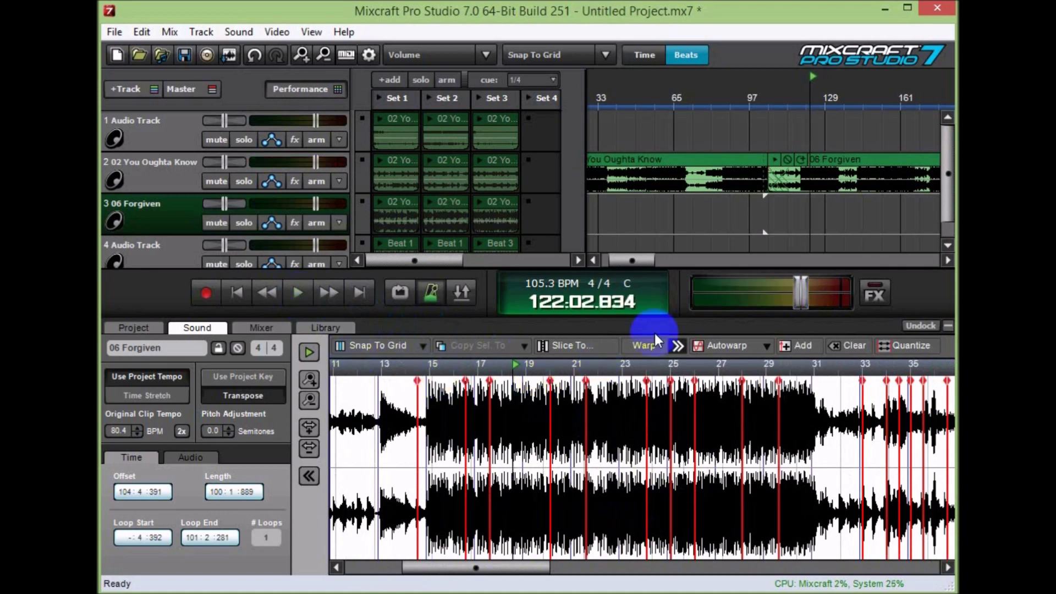
- Add 06 Forgiven again on track 2 at measure 193 and autowarp it with the Loose (> 17 mils) setting
scroll(822, 258, down, 4)
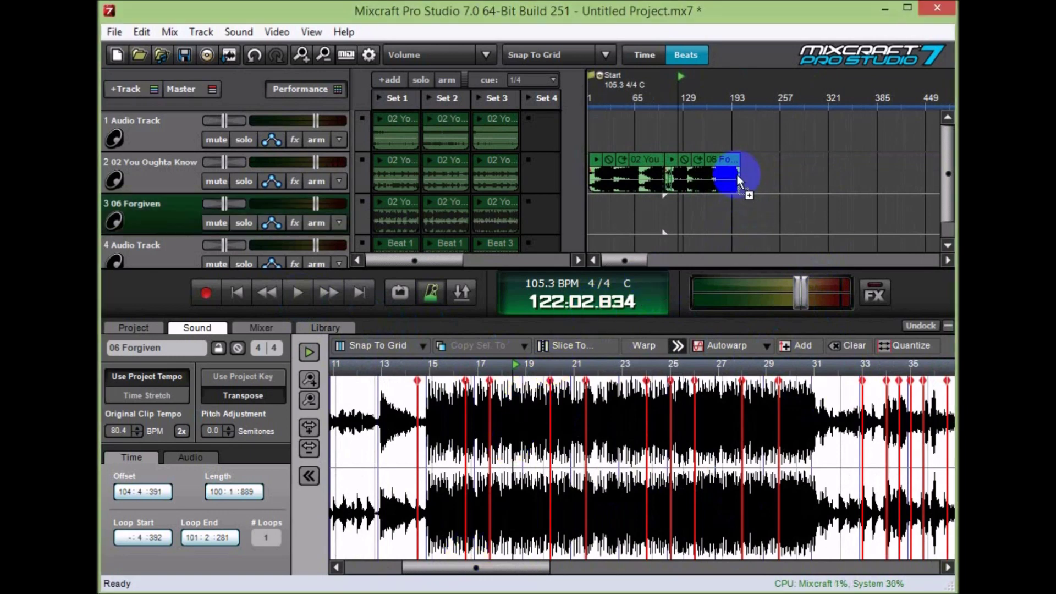
drag(737, 174, 744, 174)
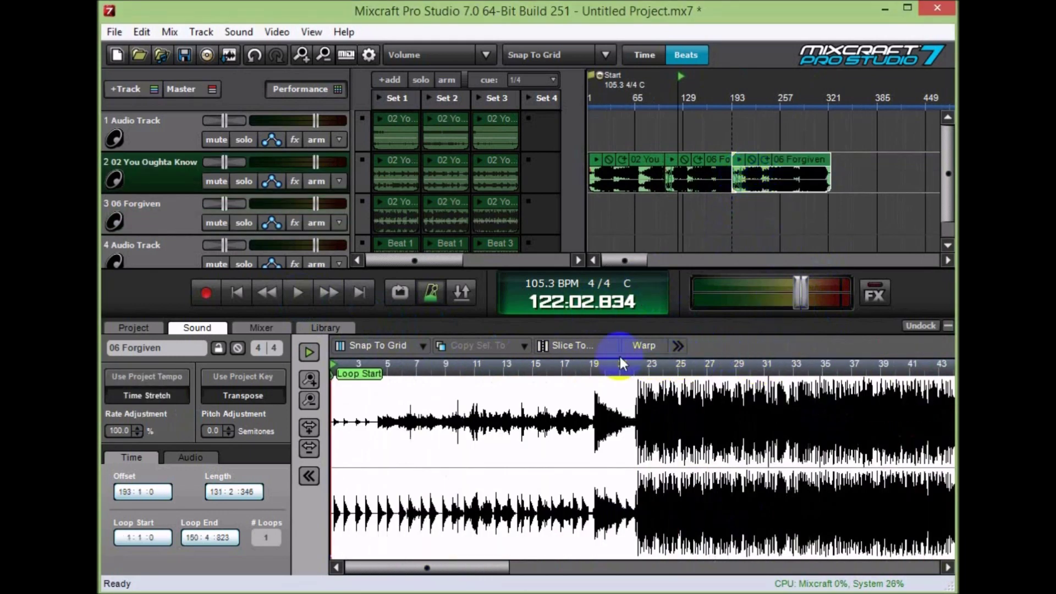
click(641, 347)
click(720, 346)
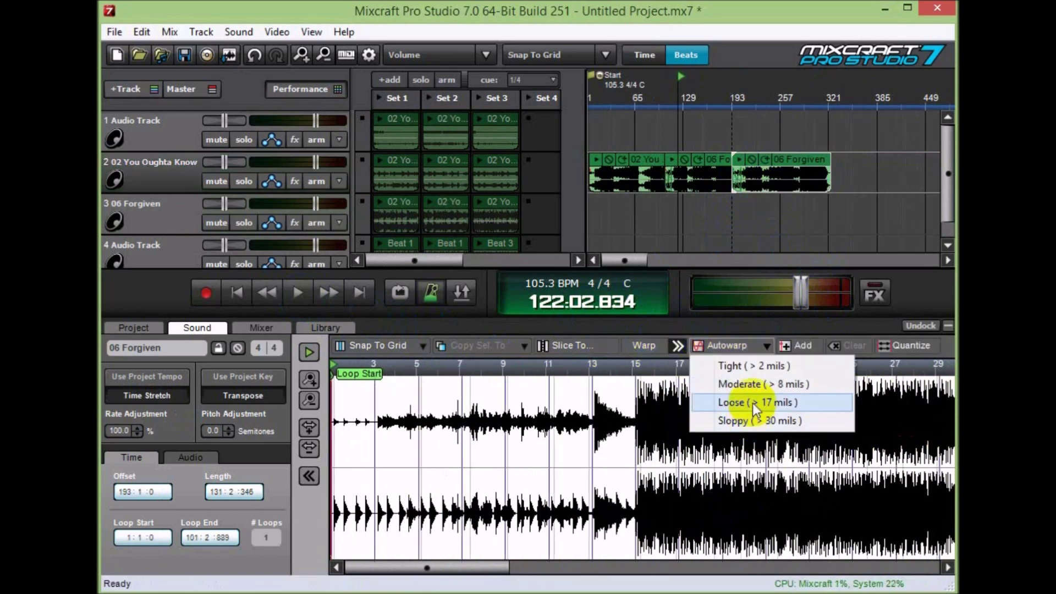
click(753, 405)
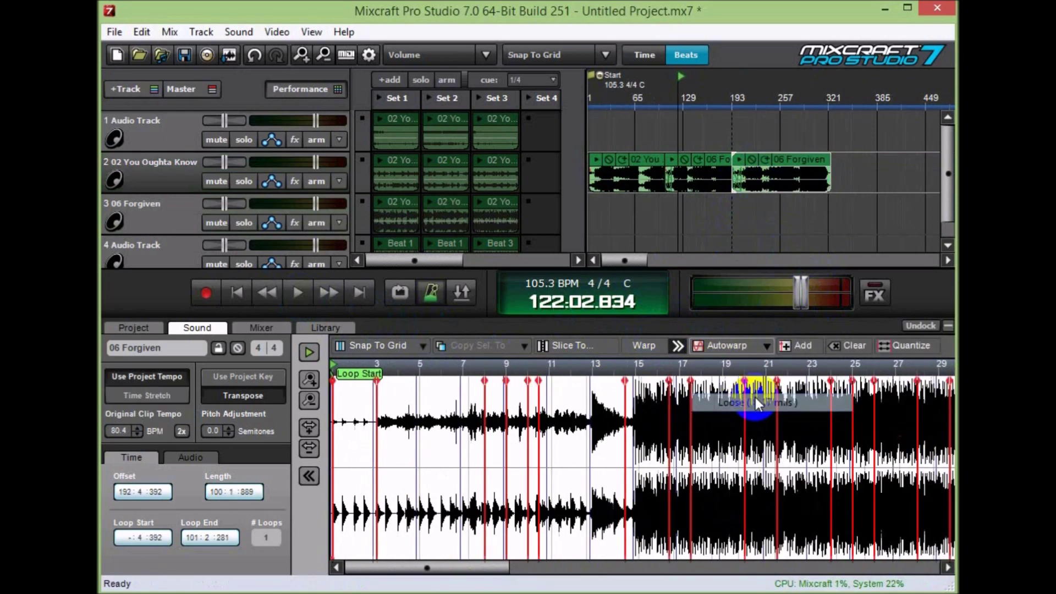
- Shift the second 06 Forgiven clip on track 2 to about measure 199, overlapping the end of the preceding clip
click(746, 208)
scroll(746, 208, up, 2)
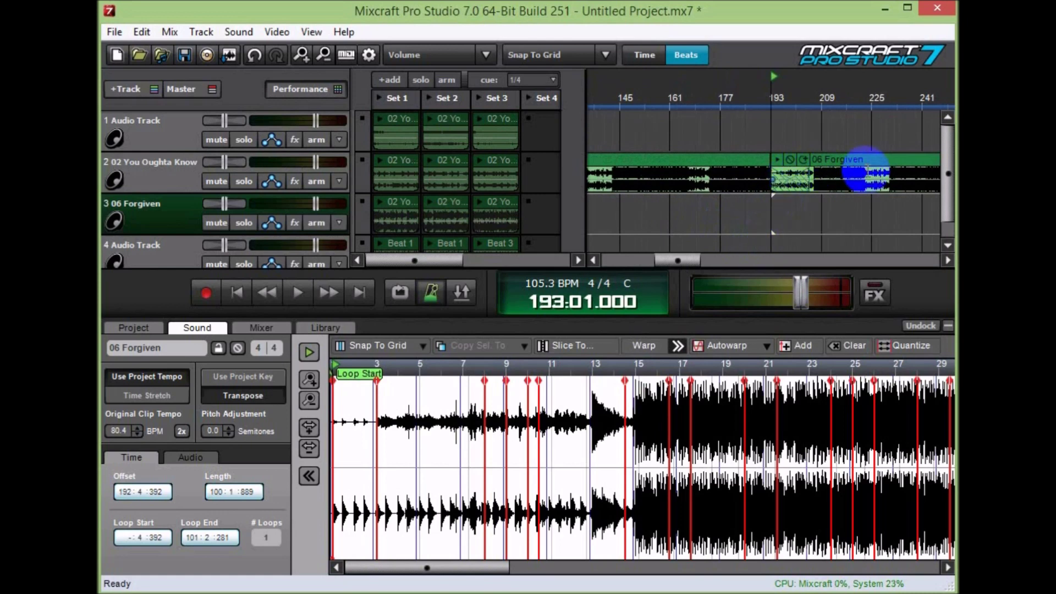
mouse_move(862, 168)
mouse_down()
mouse_move(903, 161)
mouse_move(865, 154)
mouse_move(875, 165)
mouse_up()
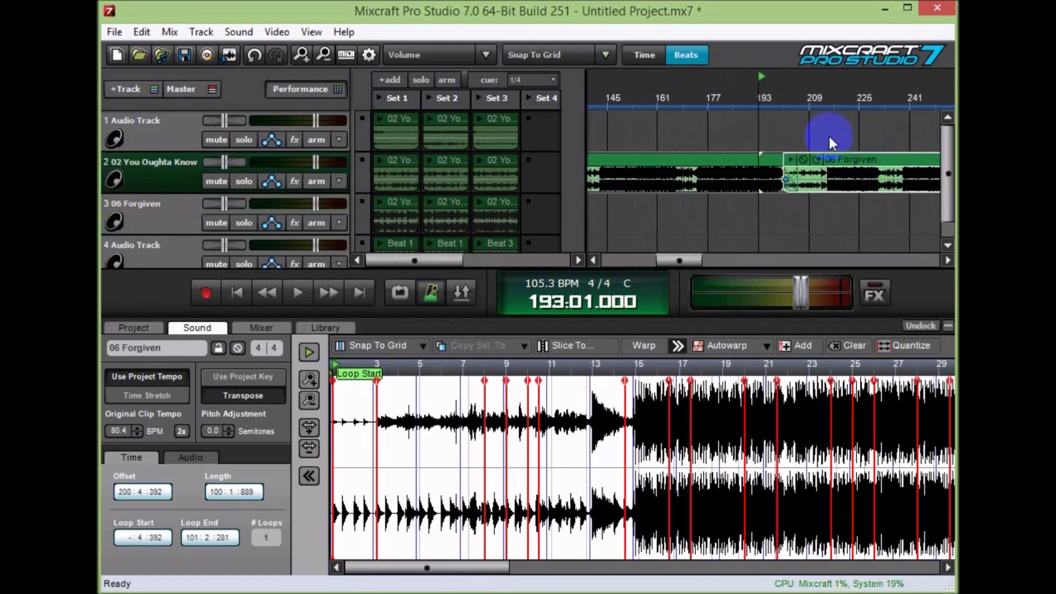
click(776, 88)
scroll(774, 226, up, 5)
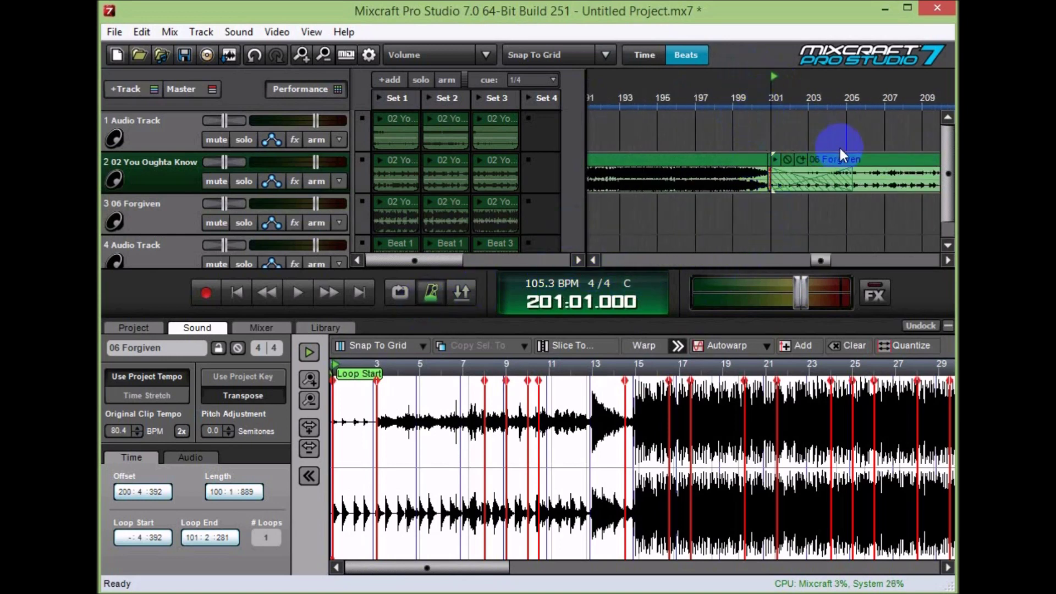
drag(850, 160, 807, 158)
- Play the transition between the two 06 Forgiven clips from measure 198 and stop playback
click(722, 98)
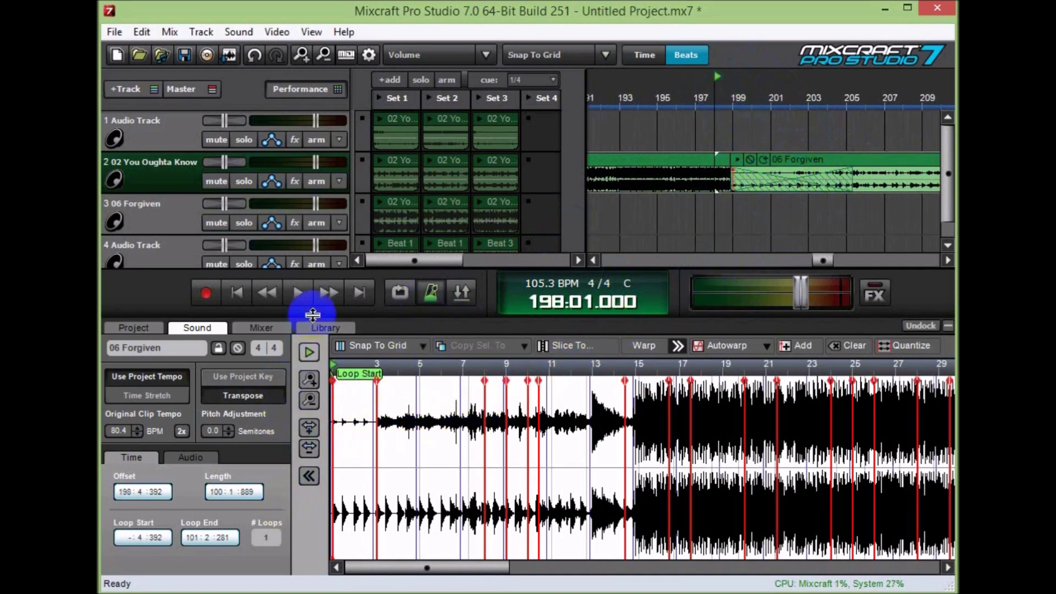
click(301, 294)
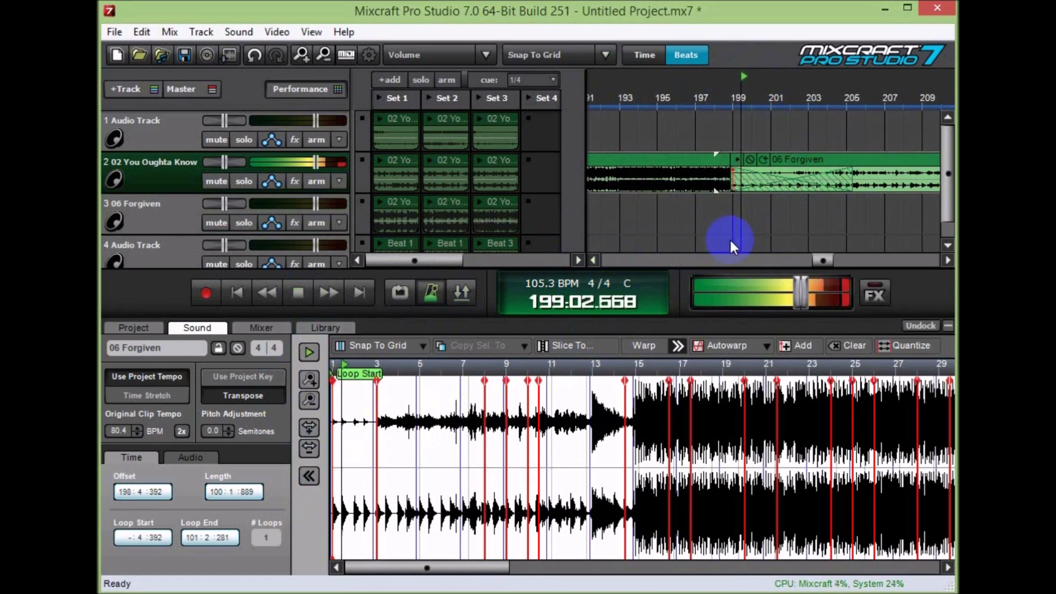
scroll(731, 242, down, 2)
scroll(730, 242, down, 3)
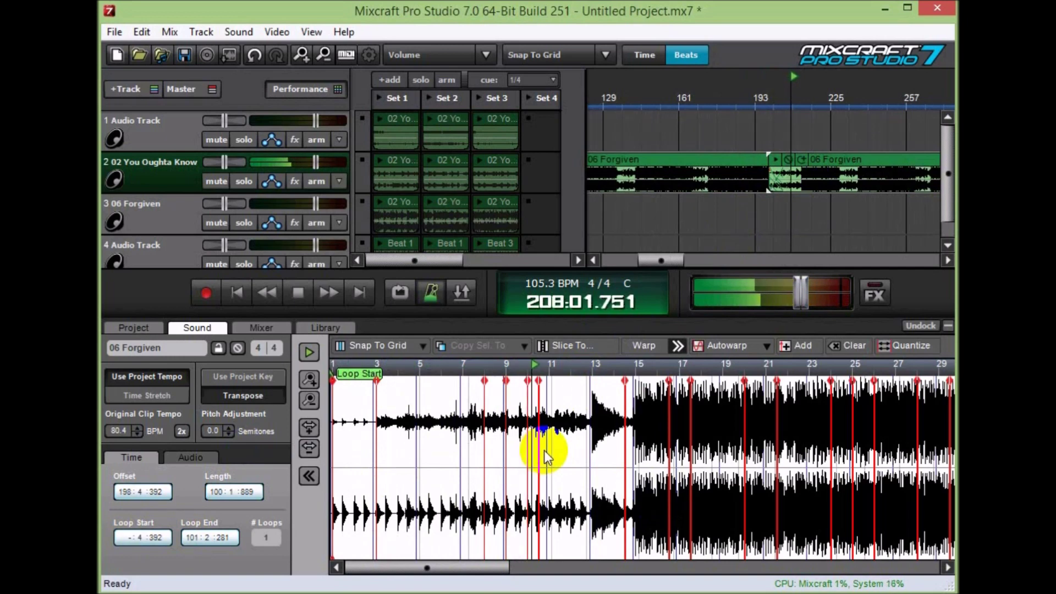
click(304, 297)
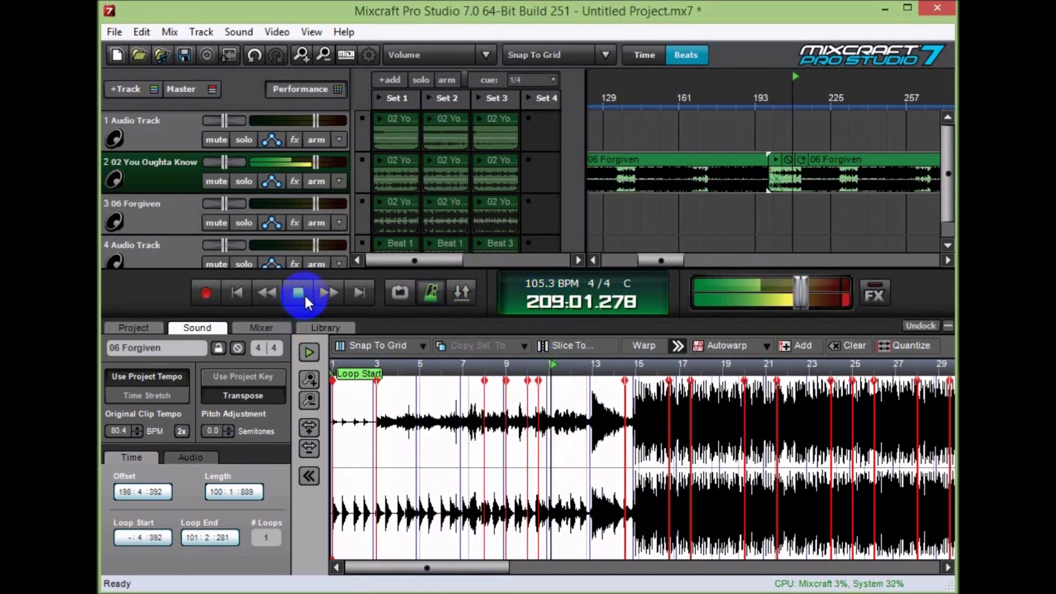
click(304, 297)
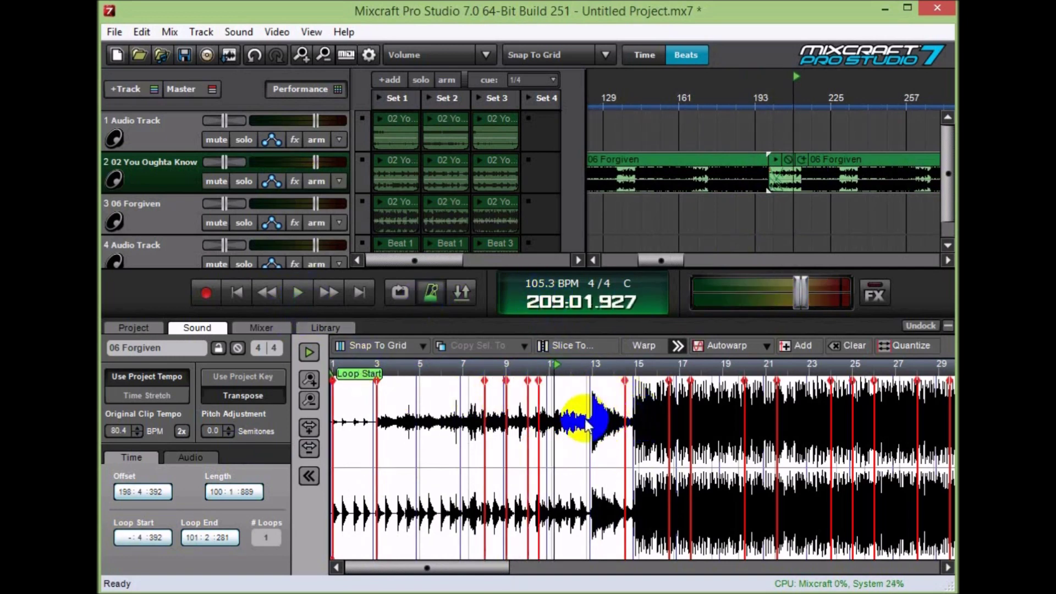